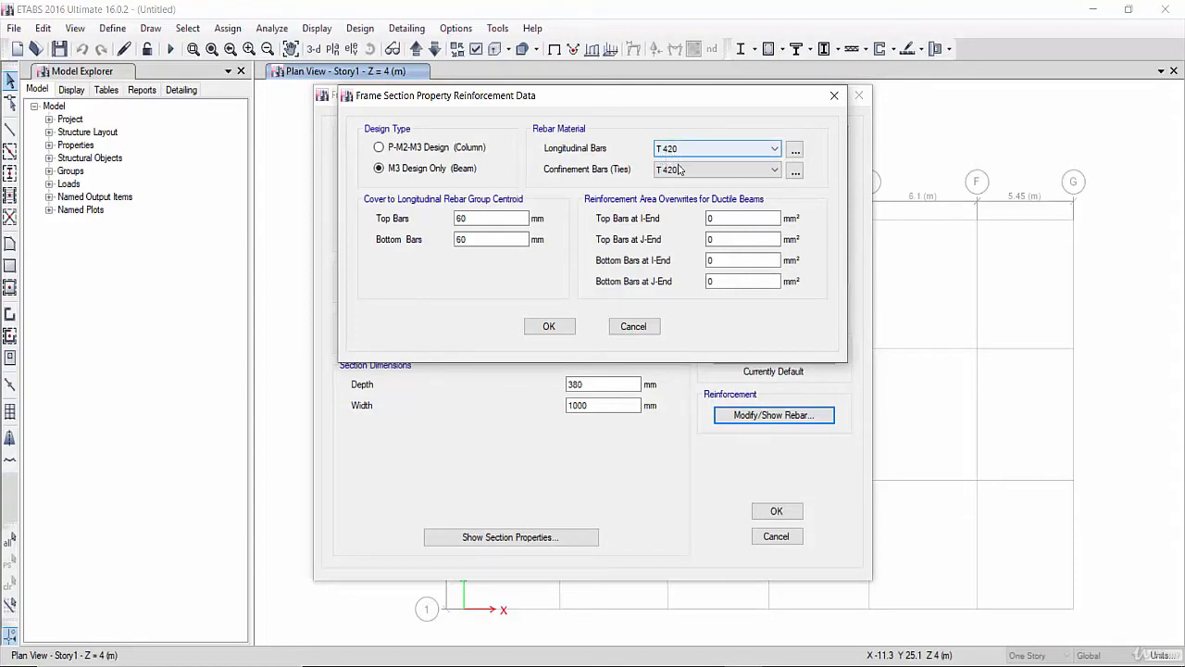
- Set the confinement bar material to H 240 and confirm the B 100*38 beam section
{"action": "left_click", "coordinate": [681, 170]}
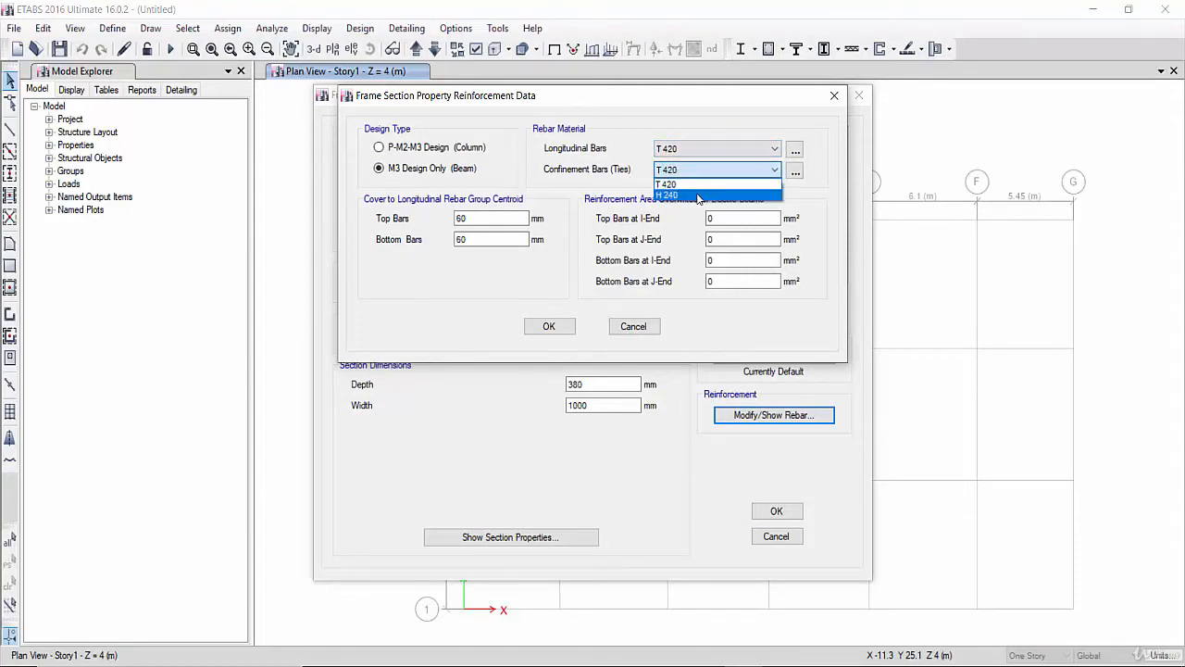
{"action": "left_click", "coordinate": [697, 196]}
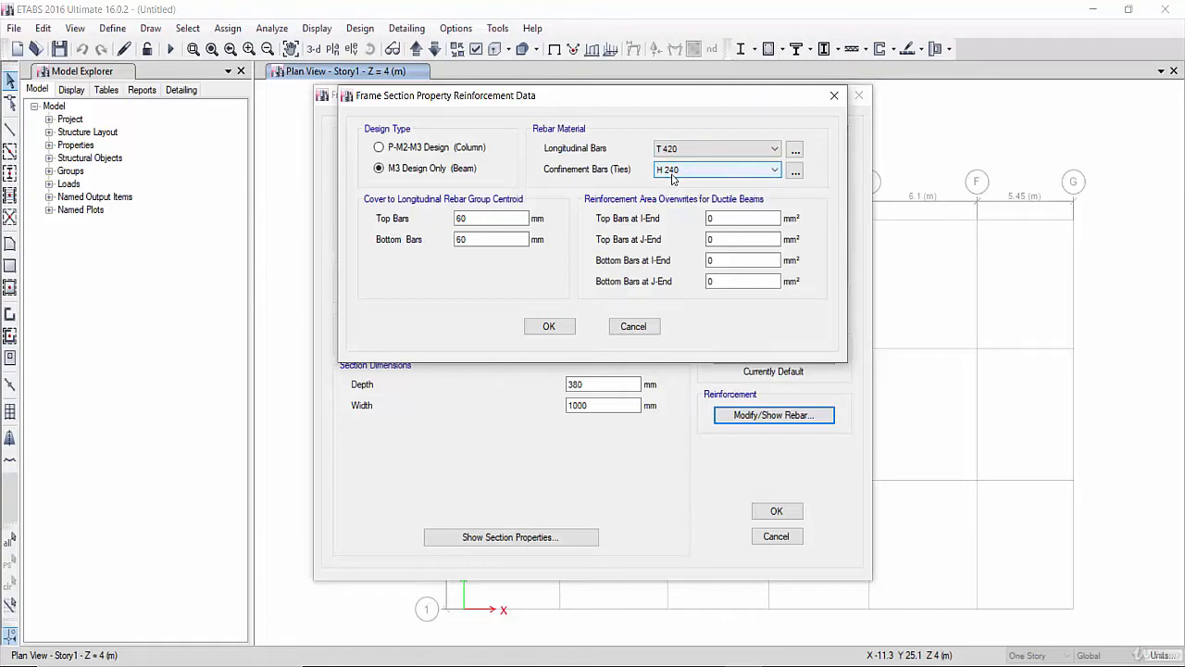
{"action": "left_click", "coordinate": [549, 326]}
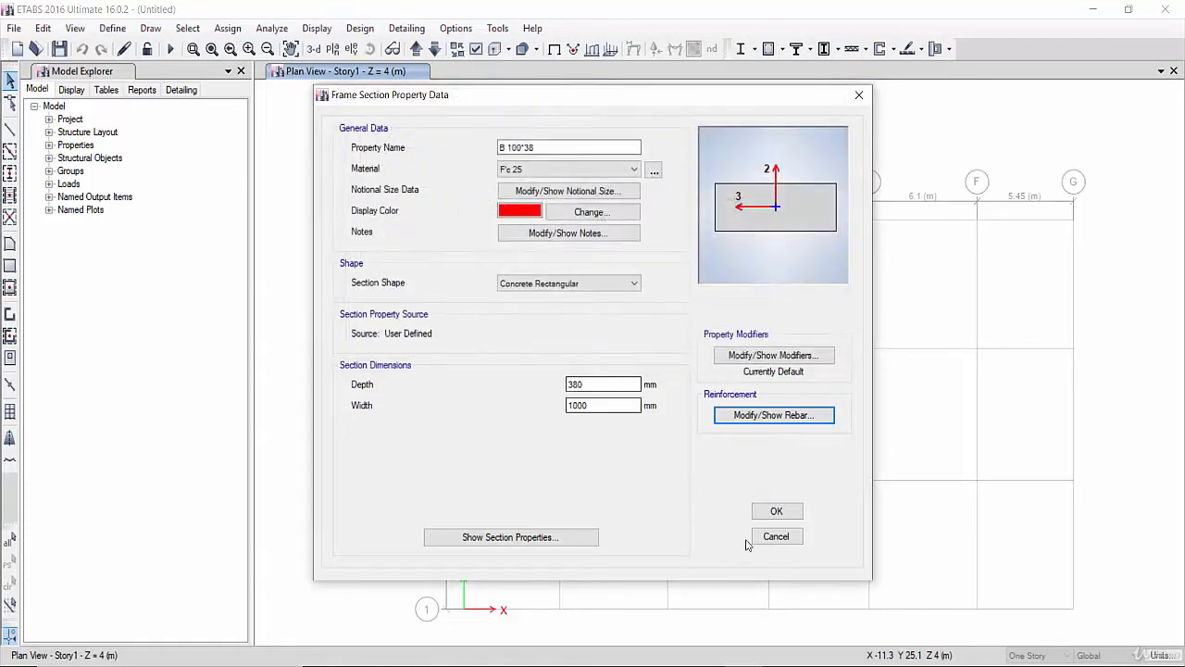
{"action": "left_click", "coordinate": [776, 511]}
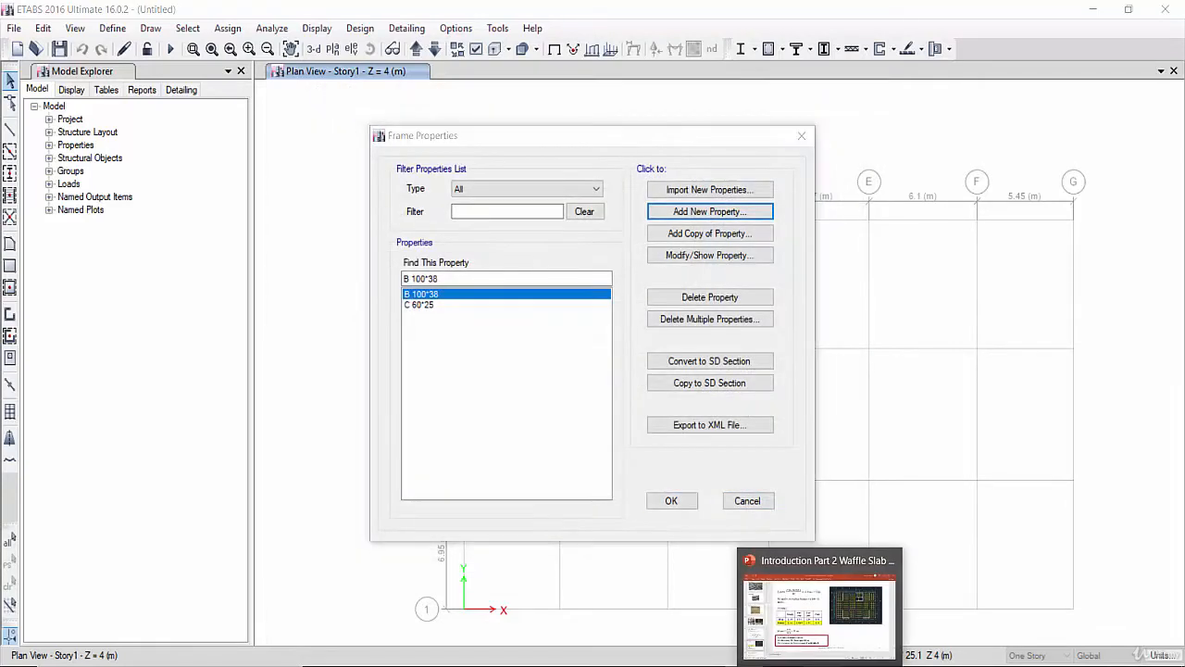
- Switch to the presentation and review the story 2 waffle slab slides for the beam sections
{"action": "left_click", "coordinate": [820, 616]}
{"action": "scroll", "coordinate": [91, 595], "scroll_direction": "down", "scroll_amount": 1}
{"action": "left_click", "coordinate": [92, 594]}
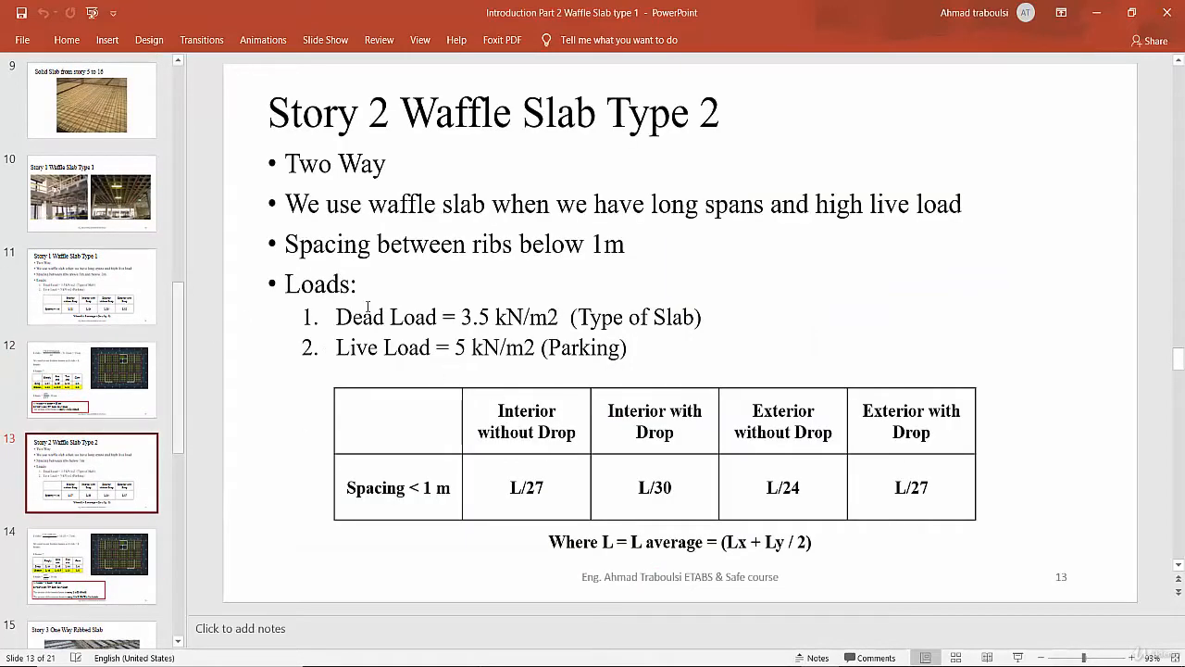
{"action": "left_click", "coordinate": [142, 553]}
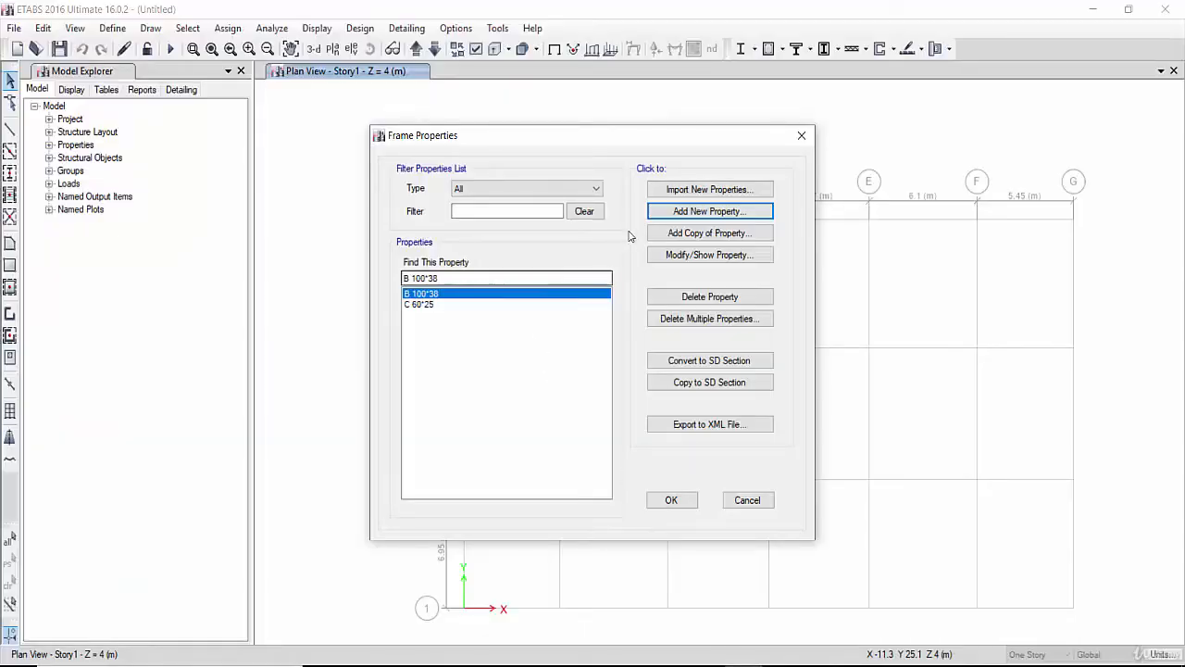
- Add a copy of the beam section named B 25*75 with depth 750 mm and width 250 mm
{"action": "left_click", "coordinate": [709, 233]}
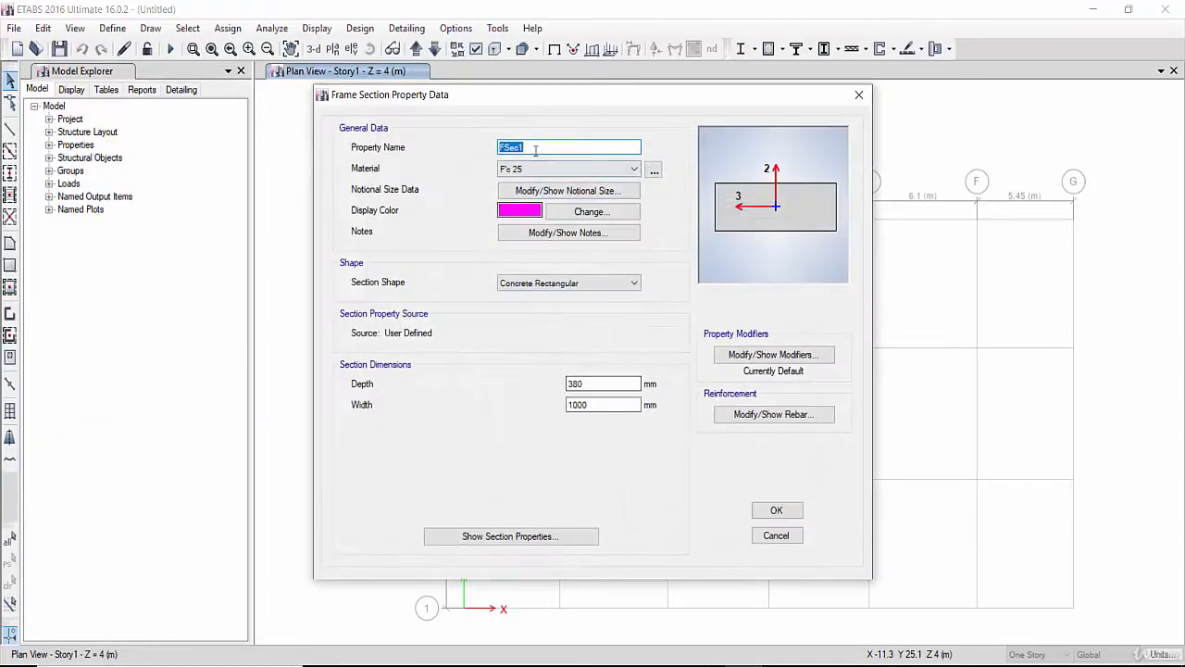
{"action": "type", "text": "B 25*75"}
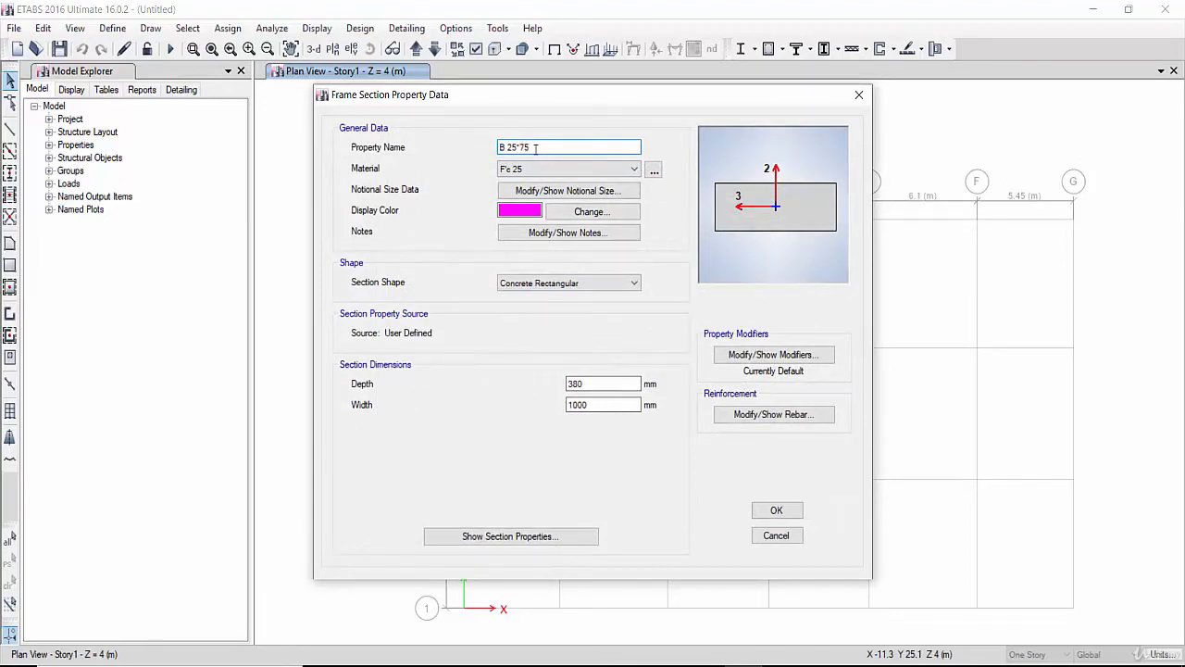
{"action": "left_click_drag", "start_coordinate": [582, 383], "coordinate": [515, 389]}
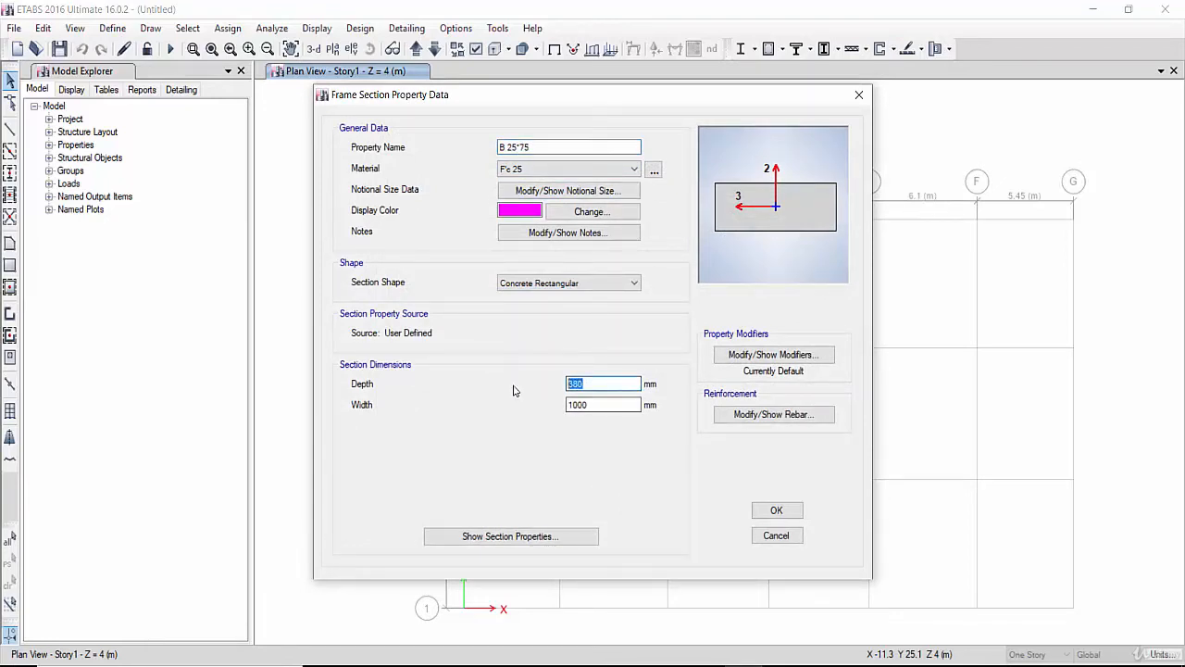
{"action": "type", "text": "750"}
{"action": "left_click_drag", "start_coordinate": [598, 408], "coordinate": [476, 421]}
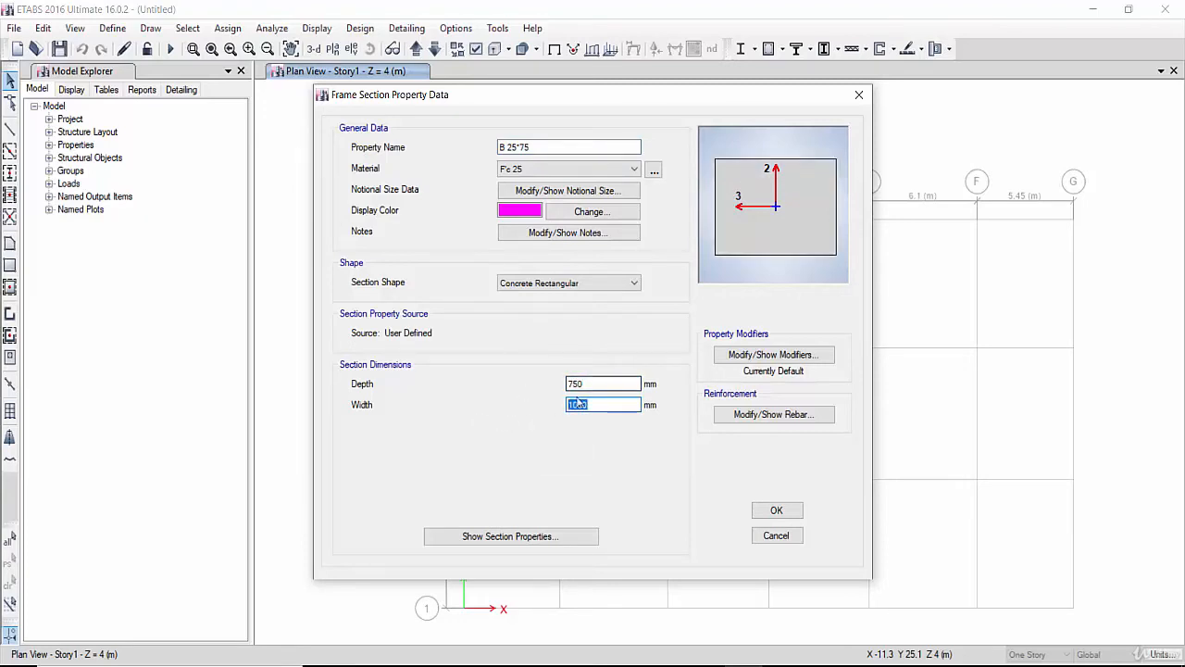
{"action": "type", "text": "25"}
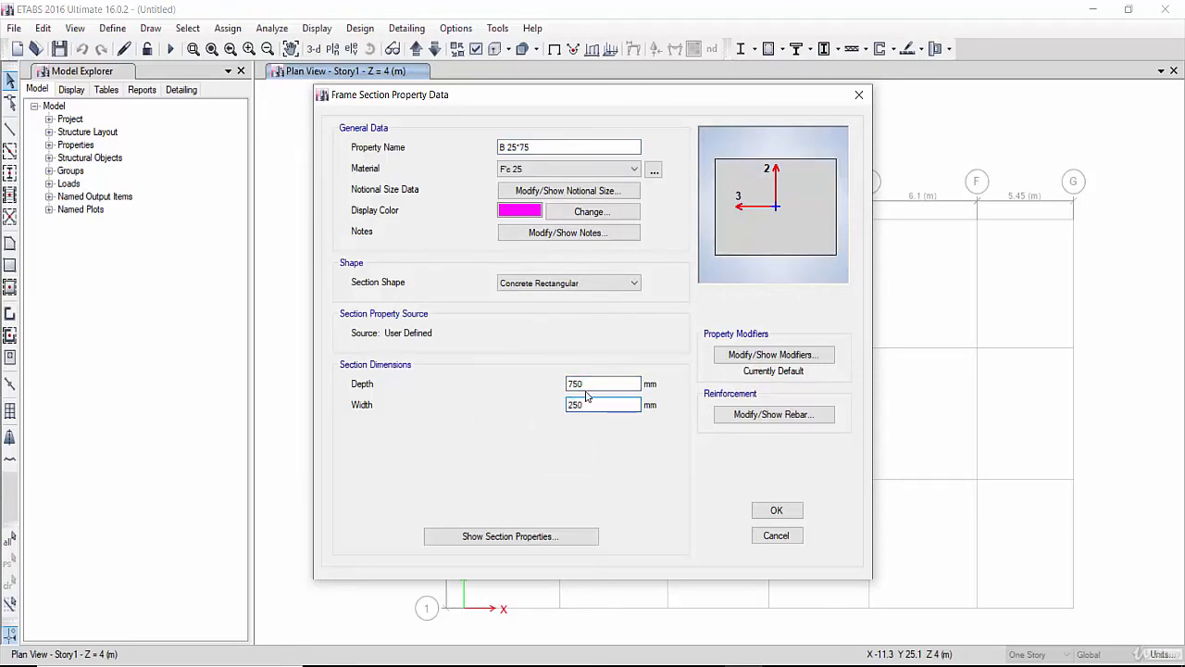
{"action": "type", "text": "0"}
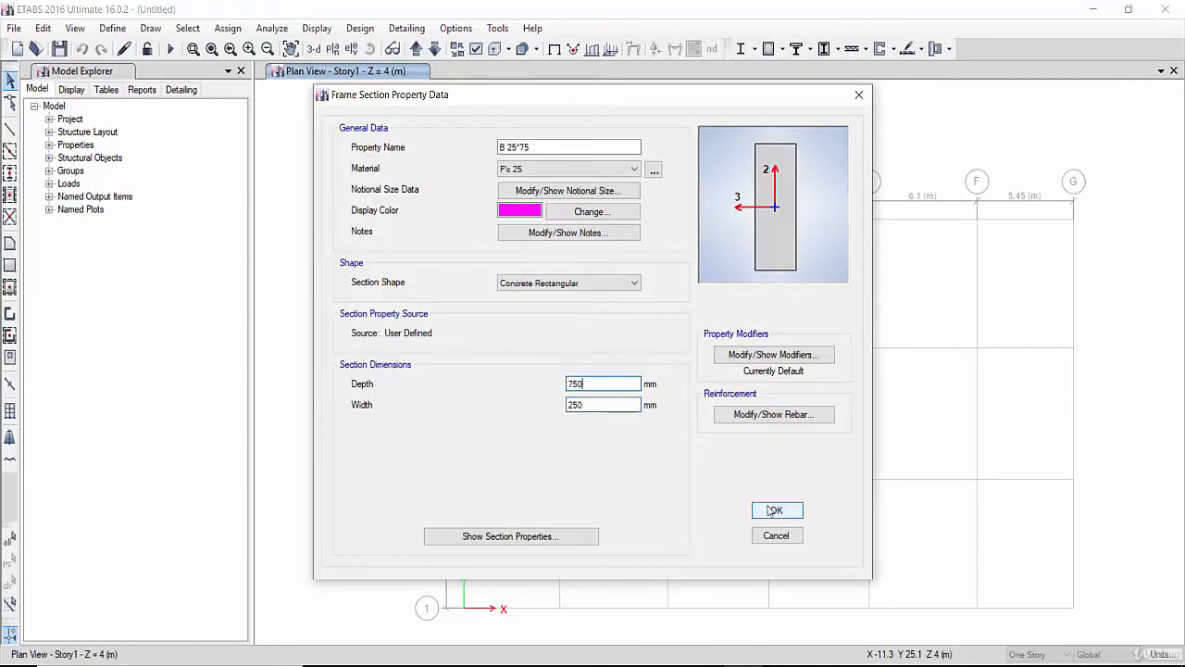
- Open the new section's rebar data, accept it, and confirm the B 25*75 section
{"action": "left_click", "coordinate": [748, 414]}
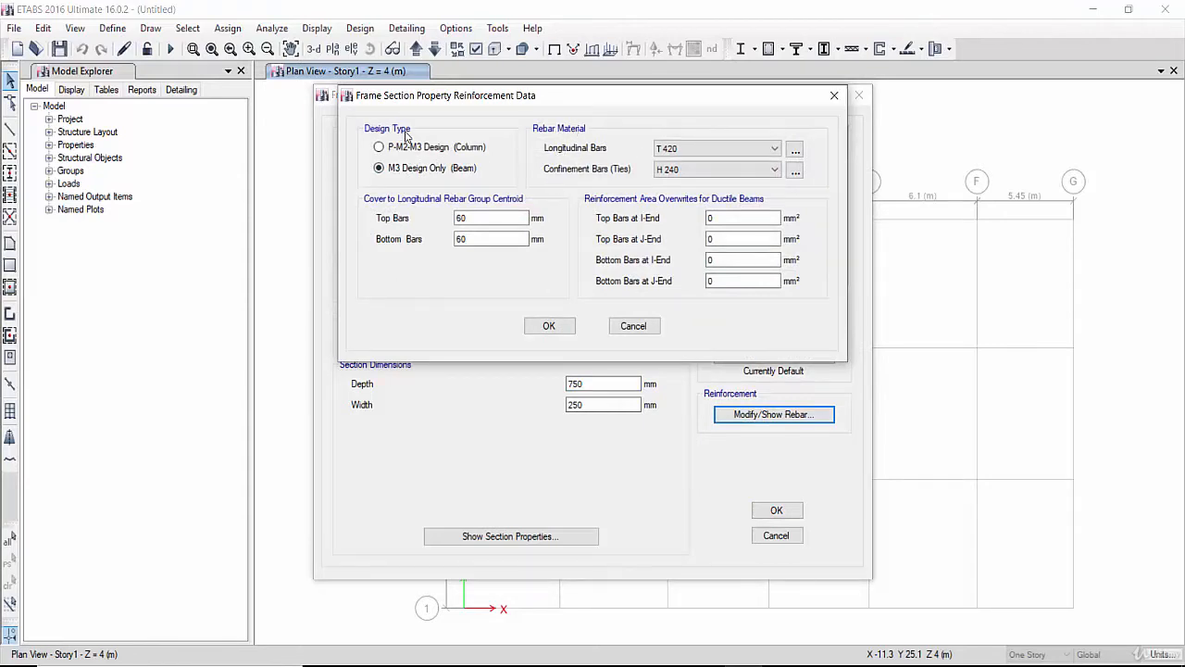
{"action": "left_click", "coordinate": [549, 326]}
{"action": "left_click", "coordinate": [777, 511]}
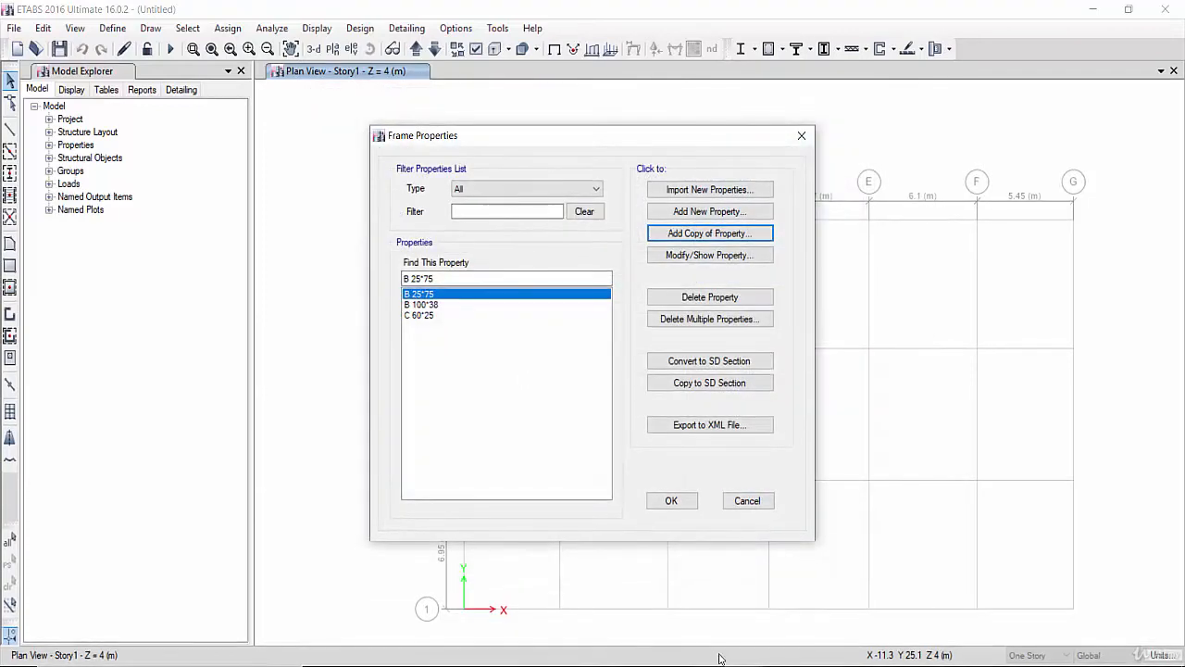
- Switch to the presentation and review the story 3 and story 4 slab slides for beam sizes
{"action": "key", "text": "alt+Tab"}
{"action": "scroll", "coordinate": [109, 556], "scroll_direction": "down", "scroll_amount": 1}
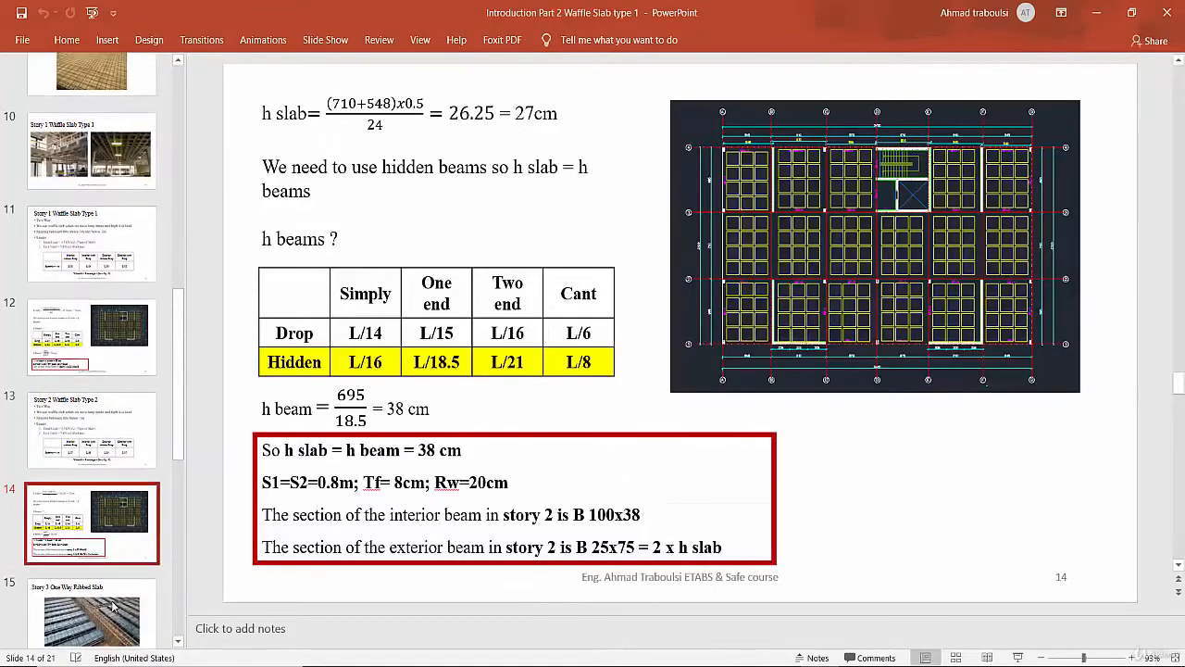
{"action": "left_click", "coordinate": [108, 593]}
{"action": "left_click", "coordinate": [109, 593]}
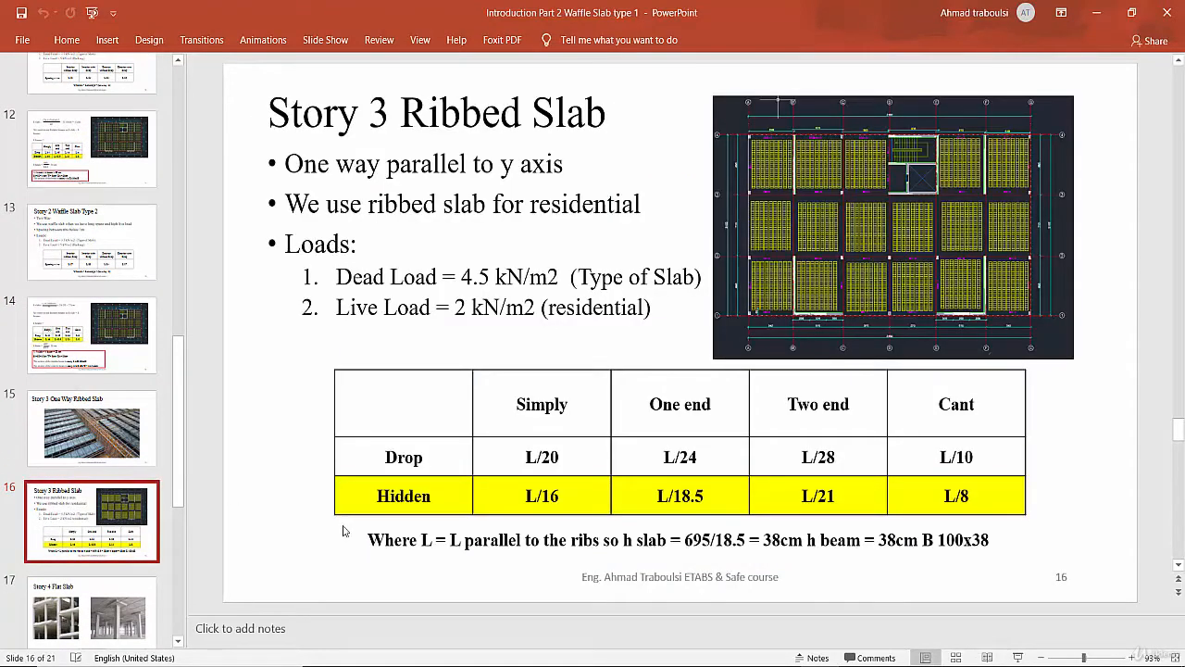
{"action": "scroll", "coordinate": [113, 524], "scroll_direction": "down", "scroll_amount": 1}
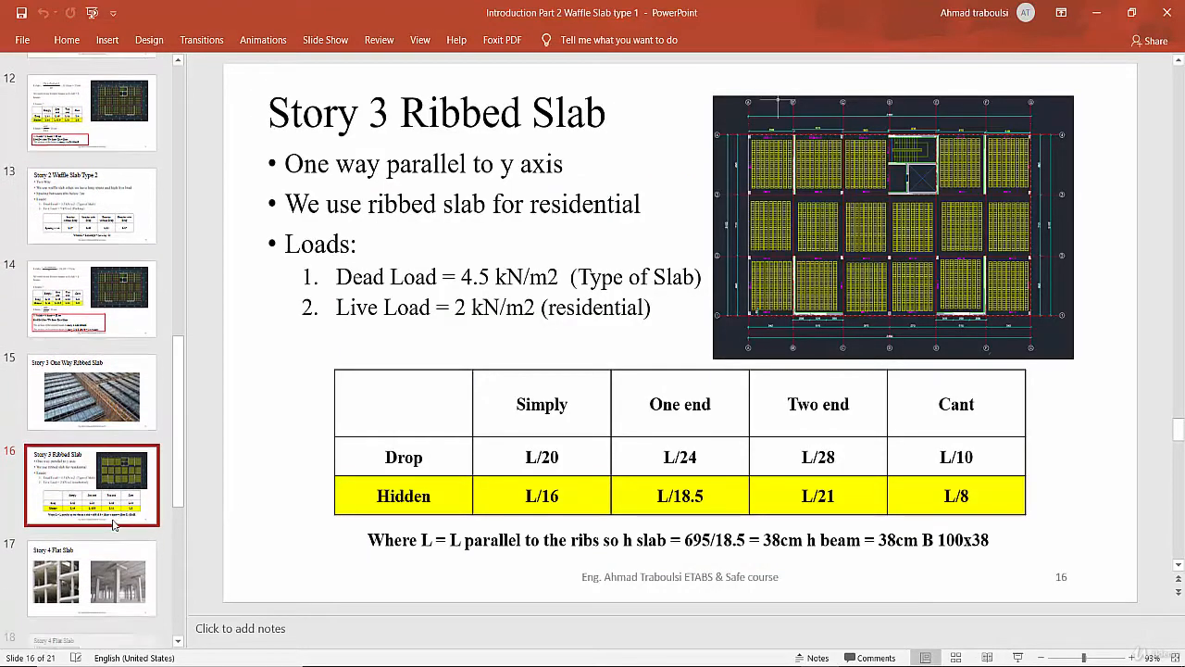
{"action": "left_click", "coordinate": [112, 489]}
{"action": "scroll", "coordinate": [108, 511], "scroll_direction": "down", "scroll_amount": 1}
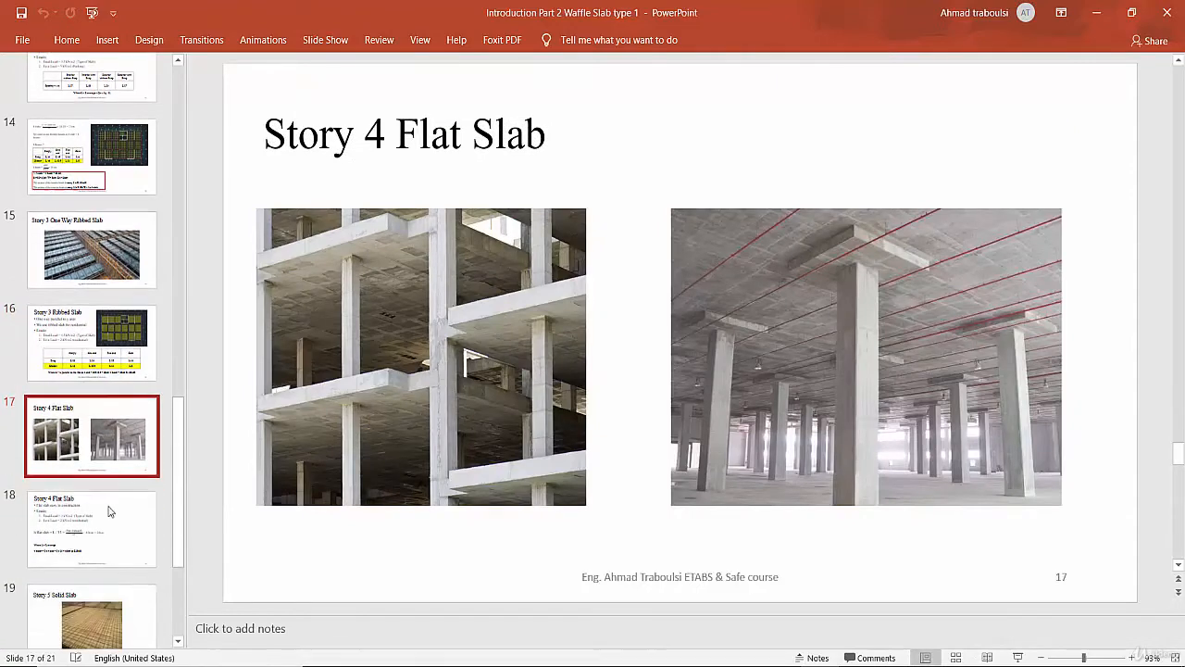
{"action": "left_click", "coordinate": [108, 511]}
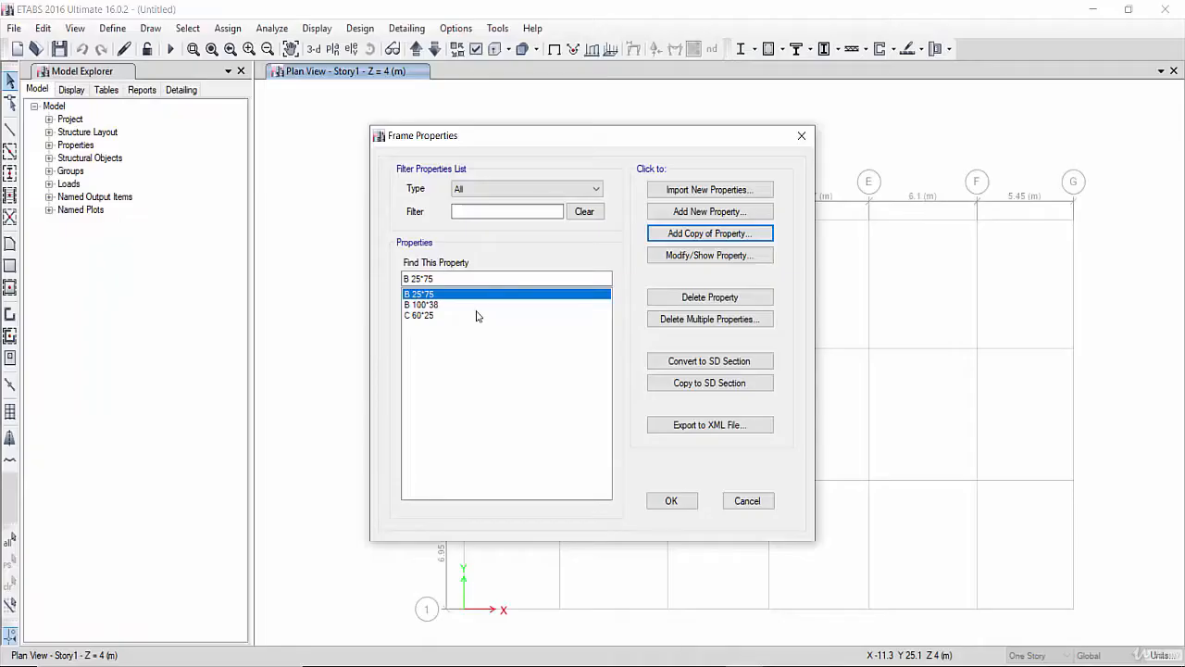
- Copy the B 25*75 section as B 25*60 with depth 600 mm
{"action": "left_click", "coordinate": [704, 237]}
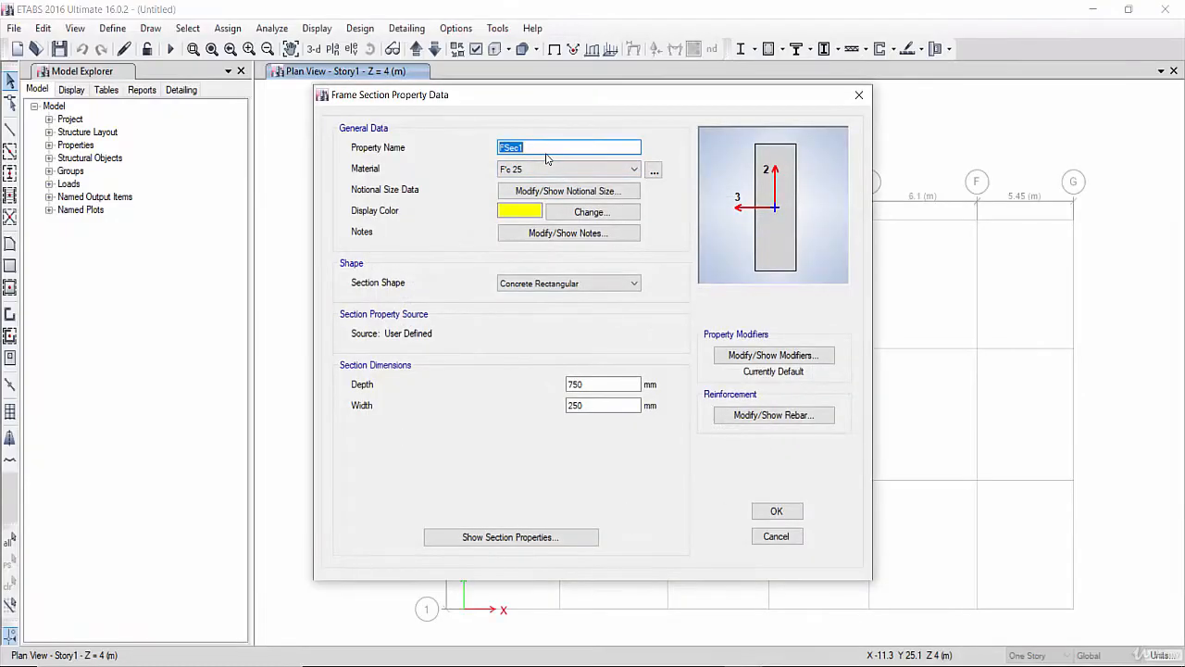
{"action": "type", "text": "B 2"}
{"action": "left_click_drag", "start_coordinate": [597, 384], "coordinate": [549, 391]}
{"action": "type", "text": "600"}
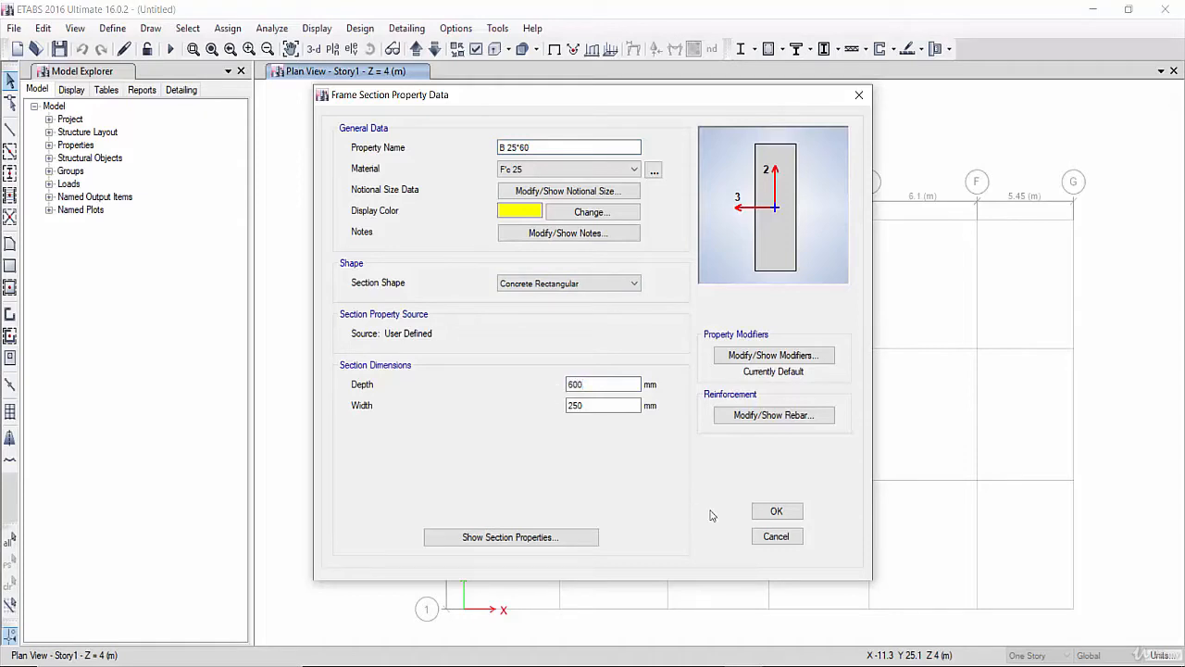
{"action": "left_click", "coordinate": [768, 515]}
- Review the story 5 solid slab slide for its beam size, then return to ETABS
{"action": "key", "text": "alt+Tab"}
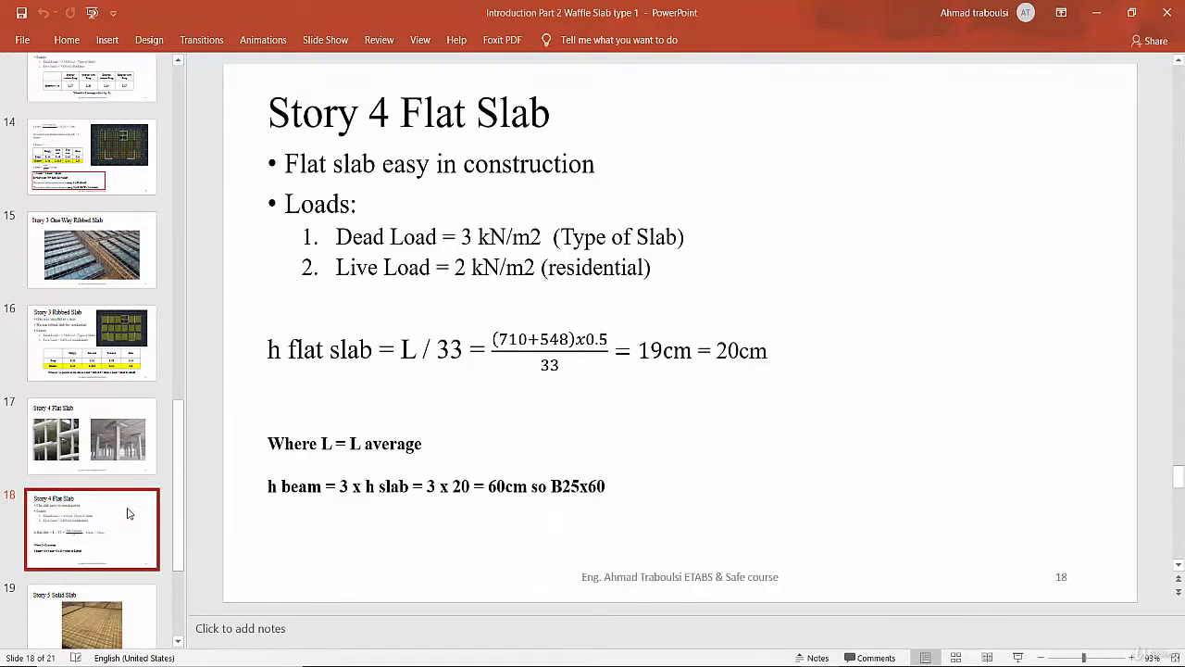
{"action": "scroll", "coordinate": [113, 517], "scroll_direction": "down", "scroll_amount": 2}
{"action": "left_click", "coordinate": [98, 613]}
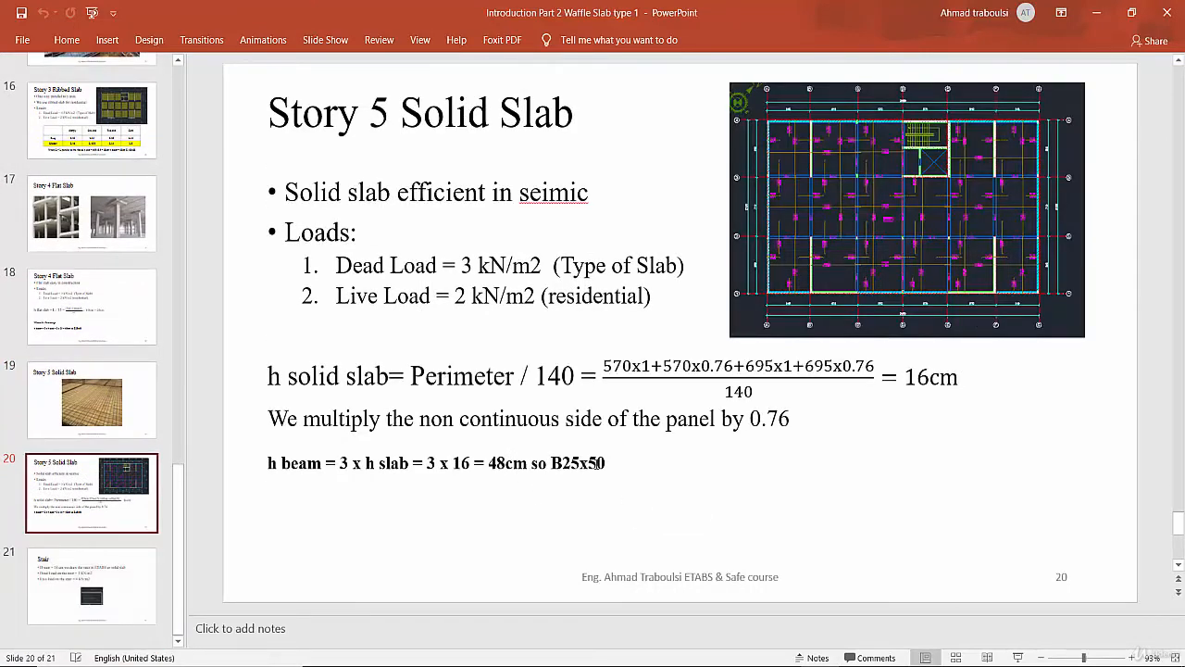
{"action": "left_click", "coordinate": [740, 664]}
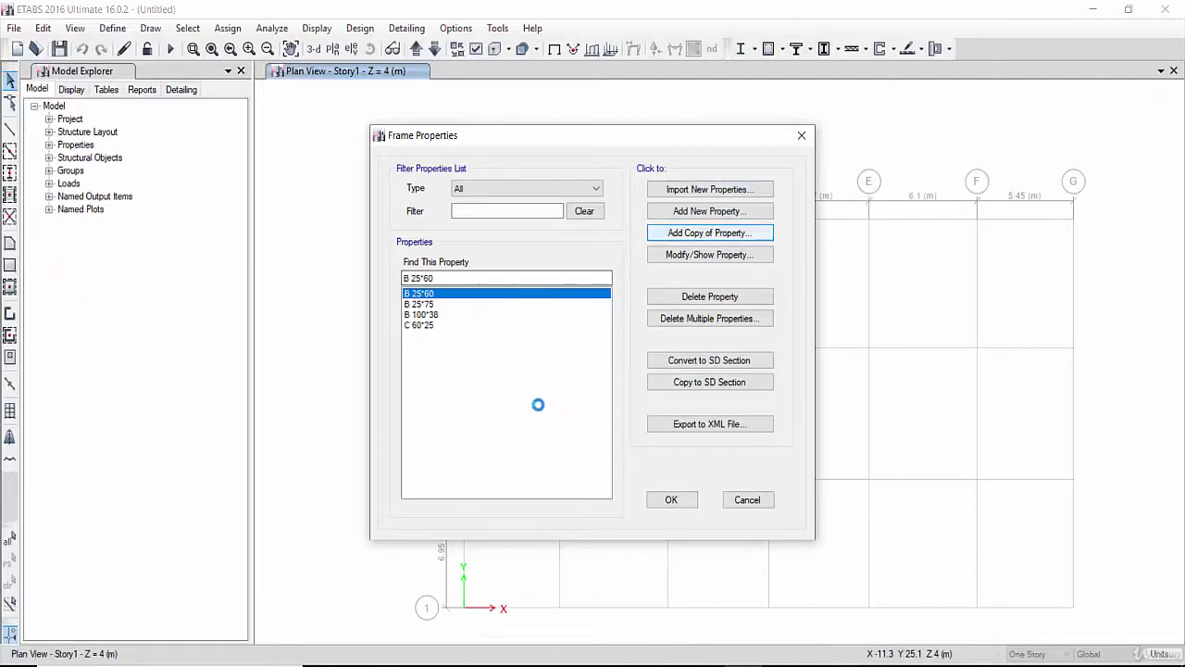
- Copy the beam section as B 25*50 with depth 500 mm and close the frame properties
{"action": "left_click_drag", "start_coordinate": [595, 384], "coordinate": [501, 384]}
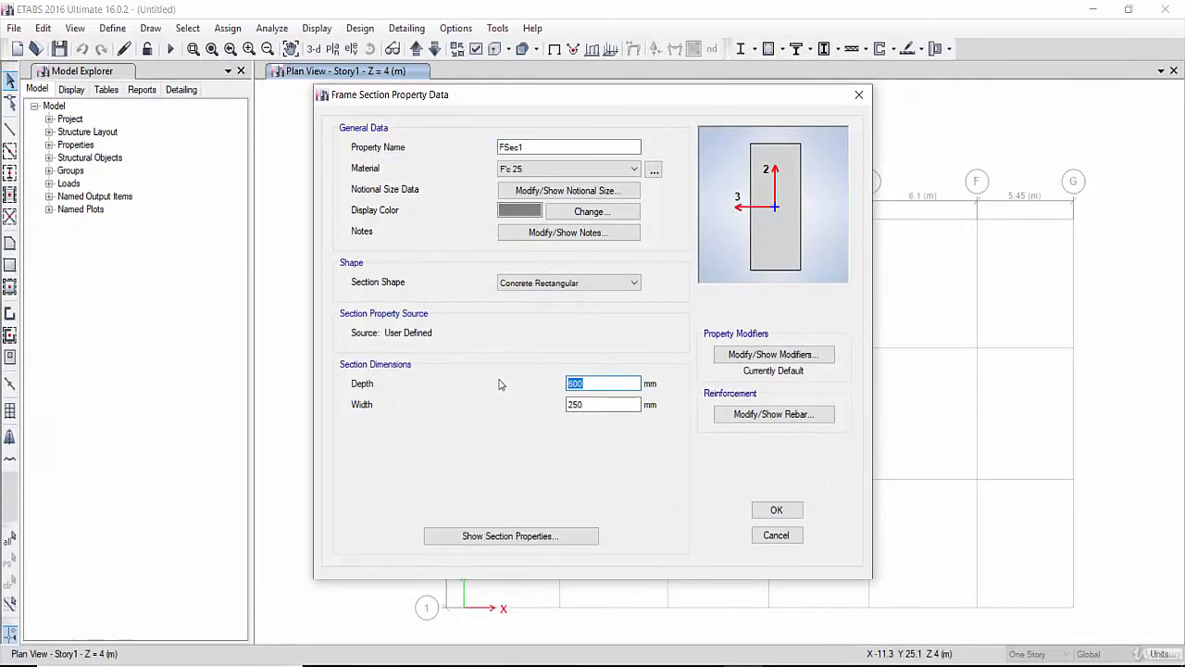
{"action": "type", "text": "500"}
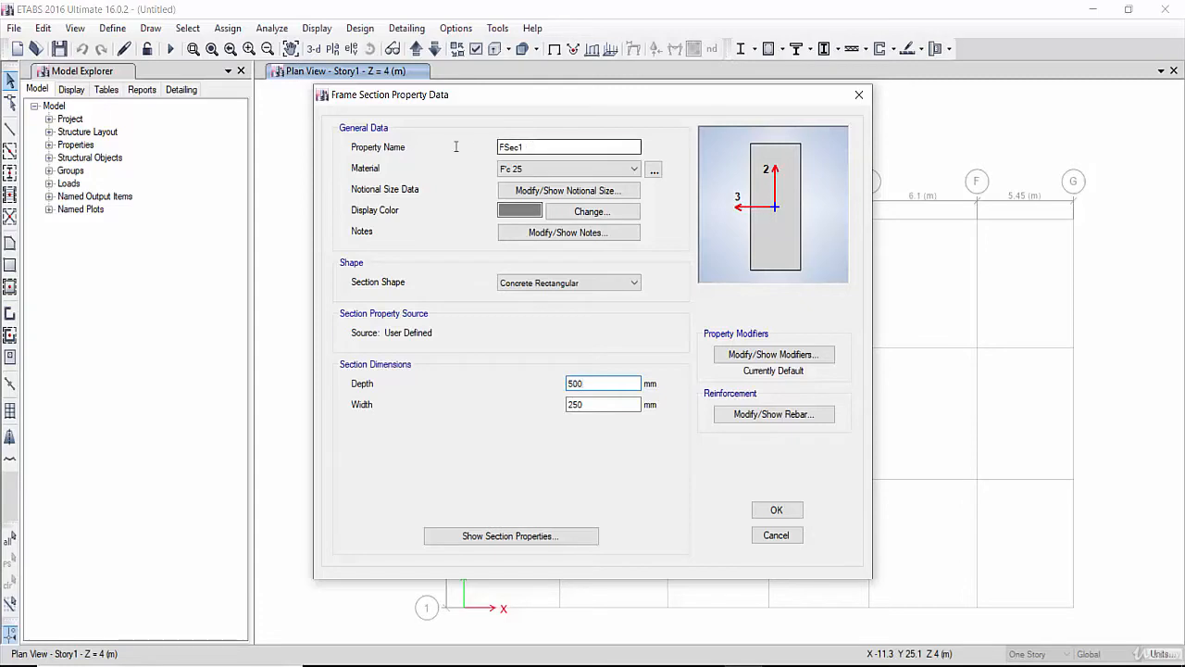
{"action": "left_click_drag", "start_coordinate": [537, 147], "coordinate": [456, 147]}
{"action": "type", "text": "B 25*50"}
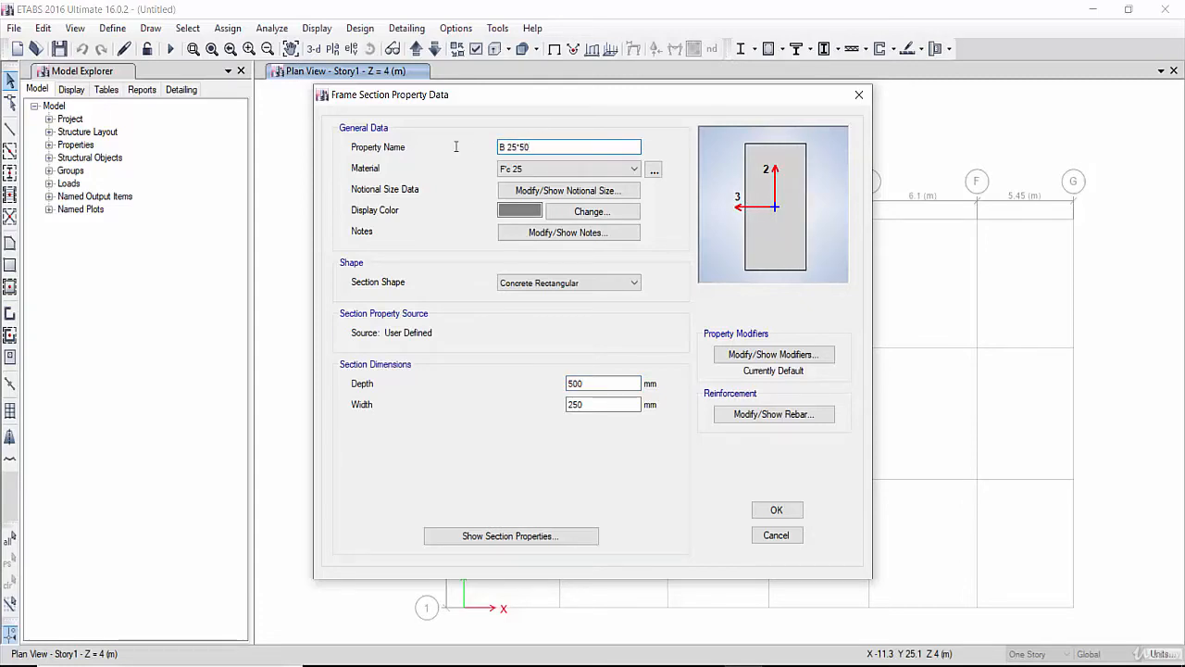
{"action": "left_click", "coordinate": [776, 510]}
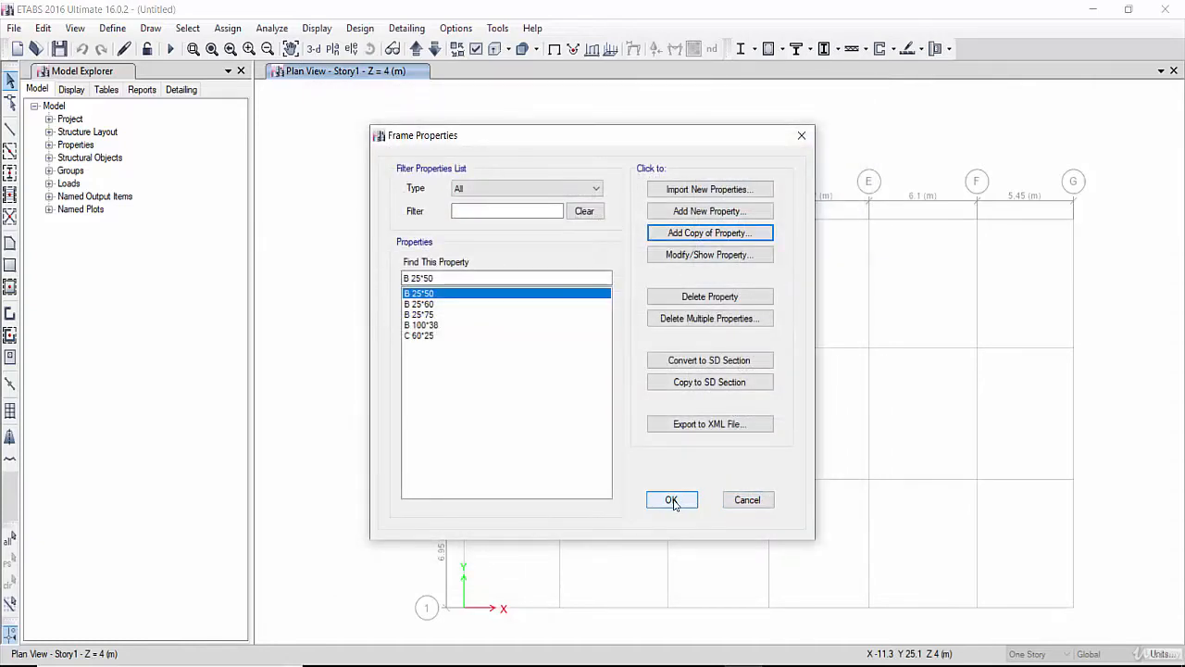
{"action": "left_click", "coordinate": [671, 500]}
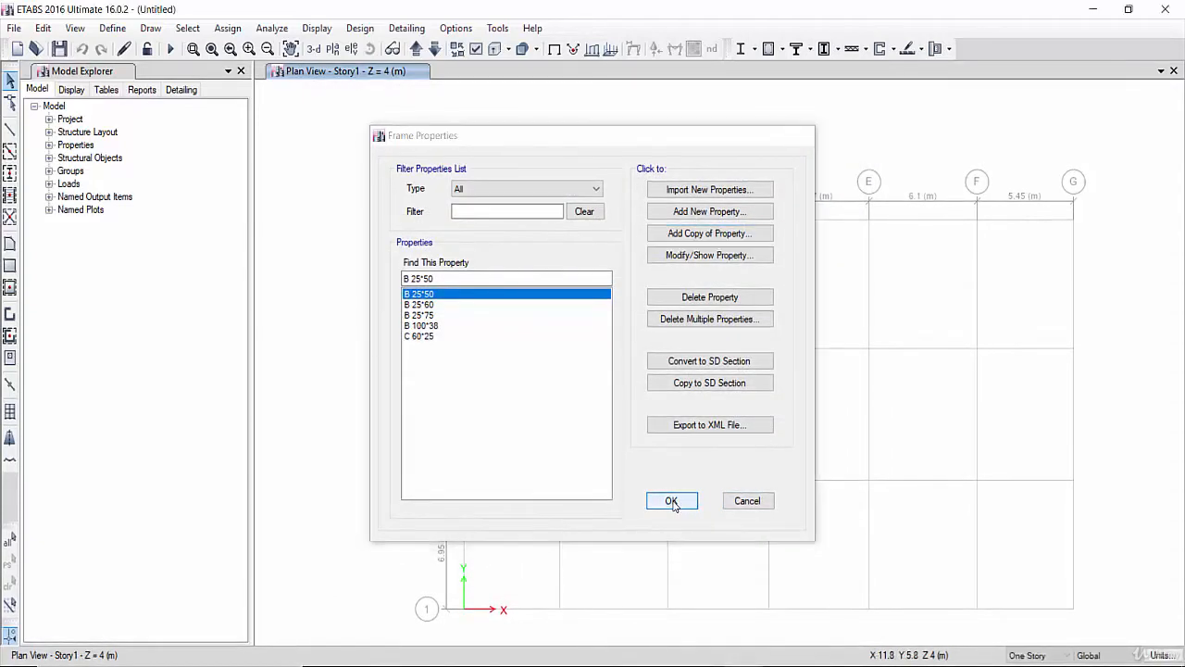
- Review the project description slides for the column dimensions, then return to ETABS
{"action": "key", "text": "alt+Tab"}
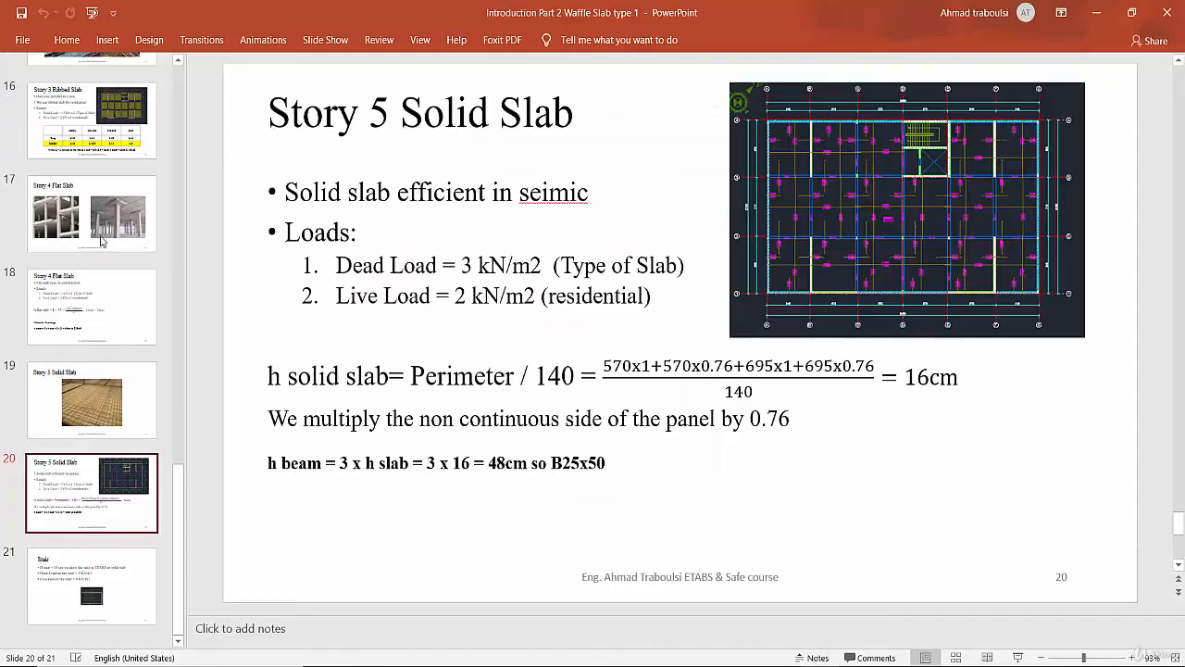
{"action": "scroll", "coordinate": [108, 150], "scroll_direction": "up", "scroll_amount": 3}
{"action": "scroll", "coordinate": [108, 150], "scroll_direction": "up", "scroll_amount": 6}
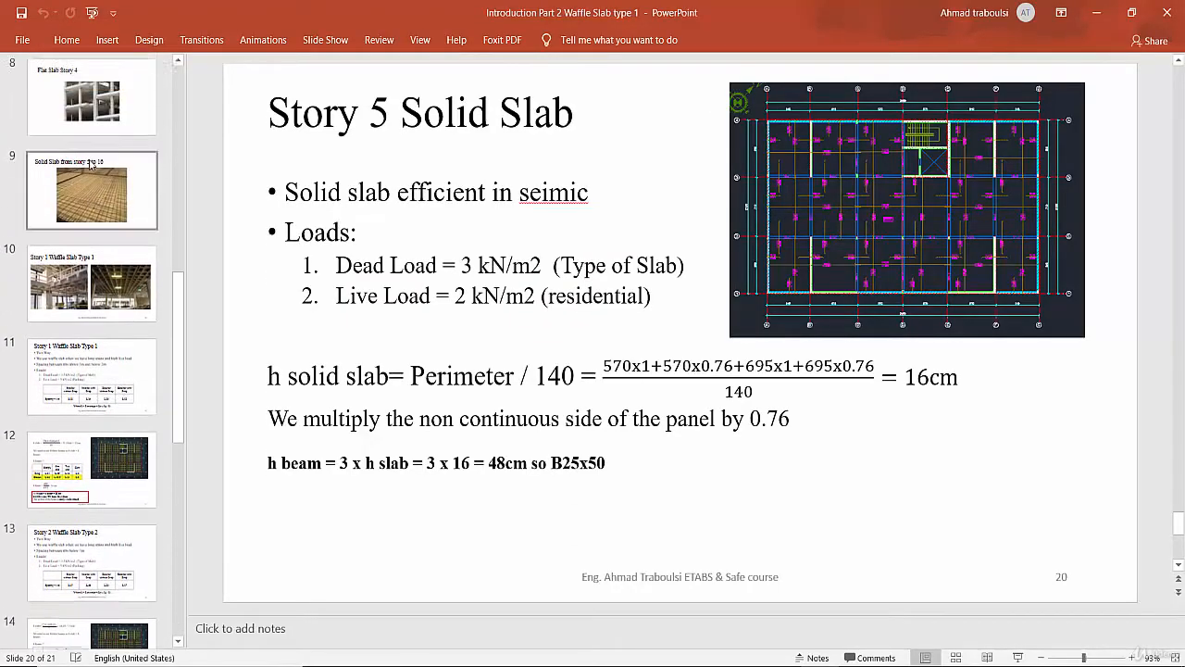
{"action": "scroll", "coordinate": [96, 178], "scroll_direction": "up", "scroll_amount": 4}
{"action": "left_click", "coordinate": [97, 268]}
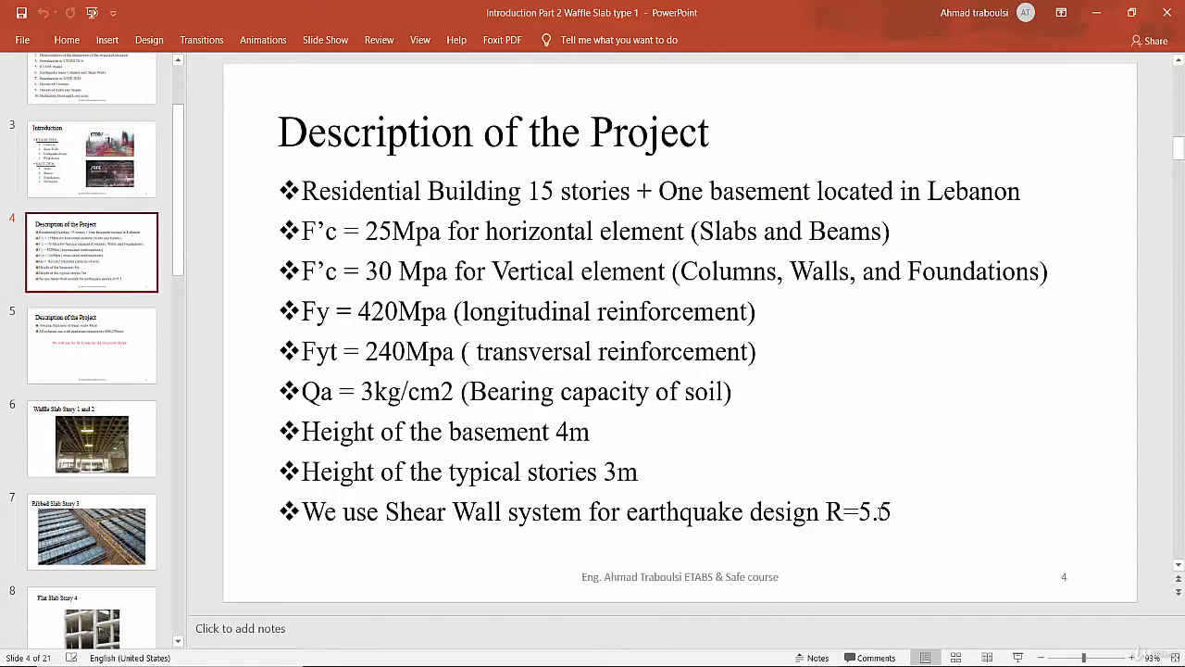
{"action": "left_click", "coordinate": [110, 351]}
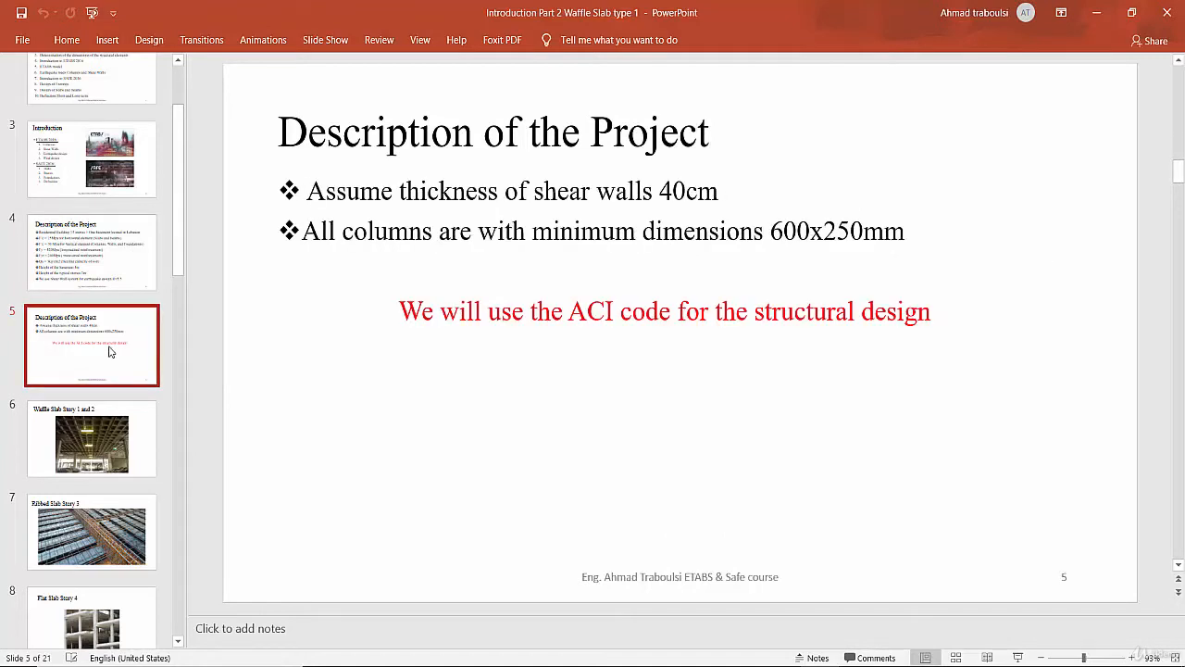
{"action": "left_click", "coordinate": [319, 74]}
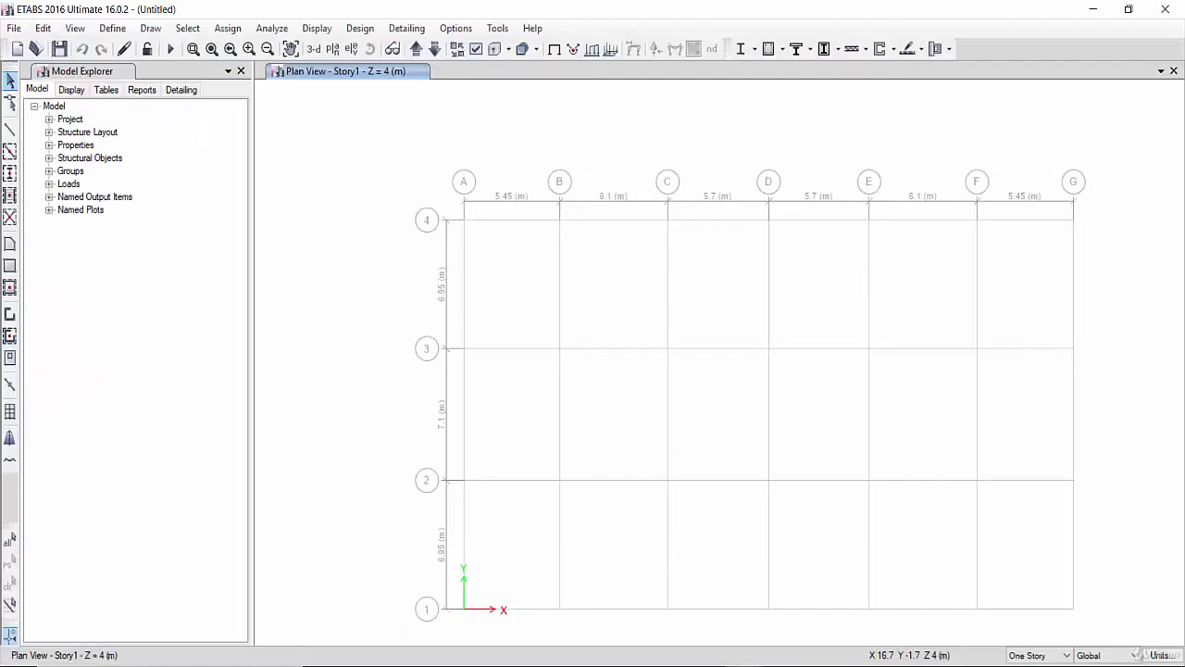
- Open the wall section properties and rename the default Wall1 section as Shear Wall
{"action": "left_click", "coordinate": [112, 28]}
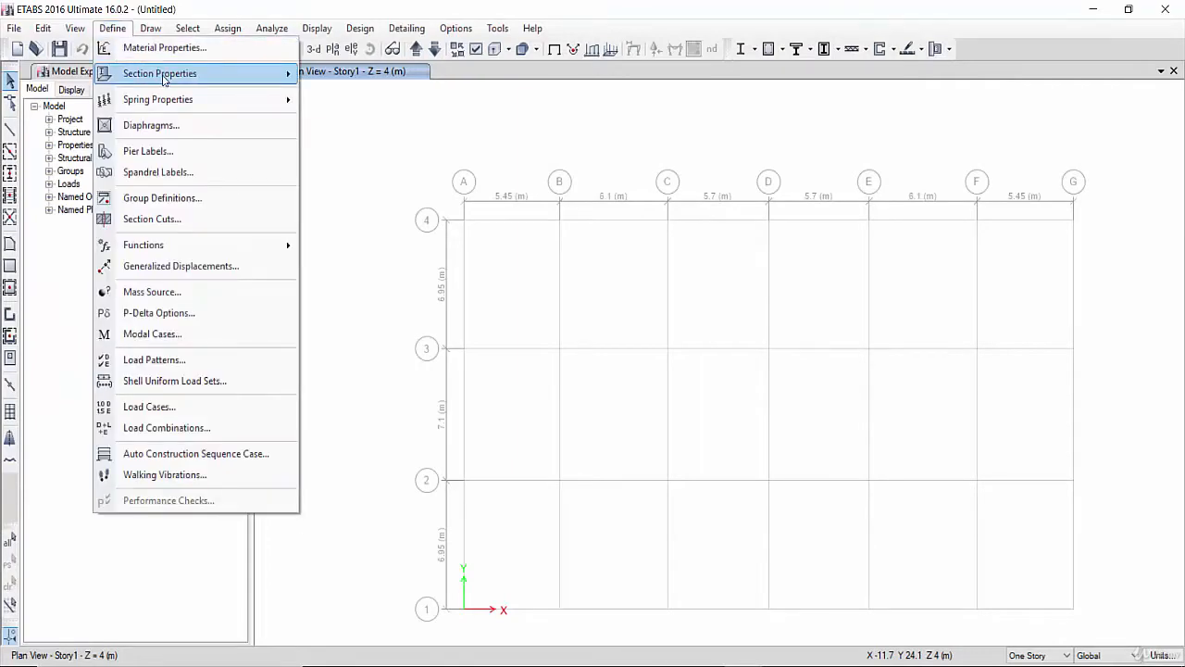
{"action": "mouse_move", "coordinate": [232, 74]}
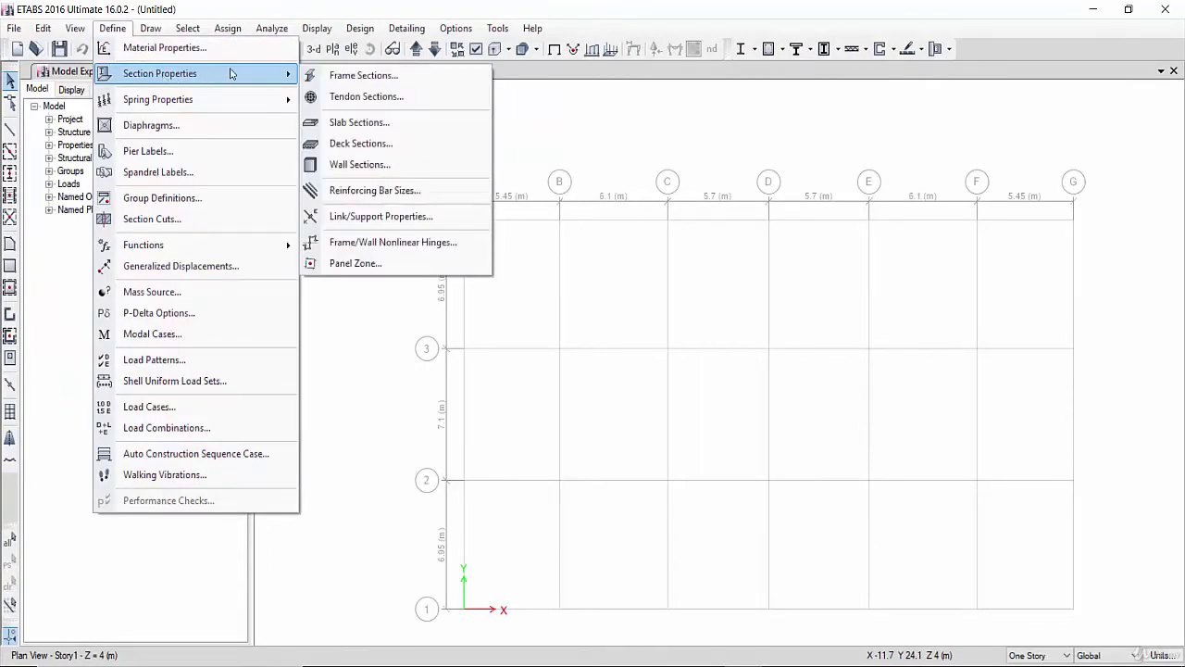
{"action": "left_click", "coordinate": [384, 168]}
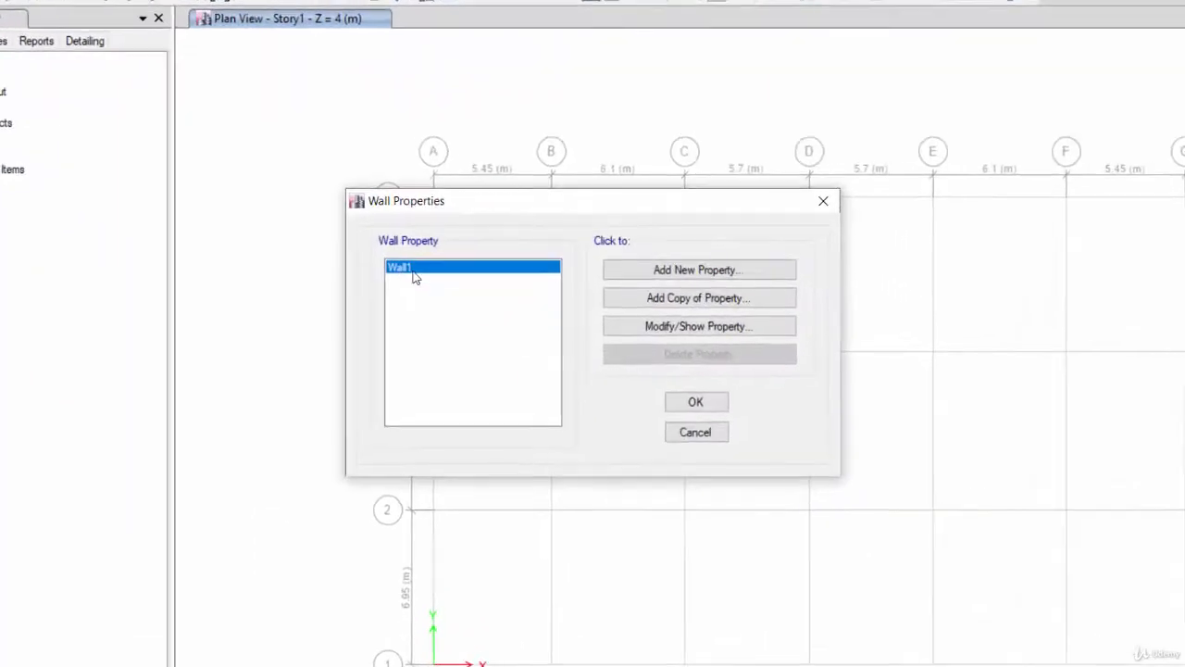
{"action": "left_click", "coordinate": [682, 327]}
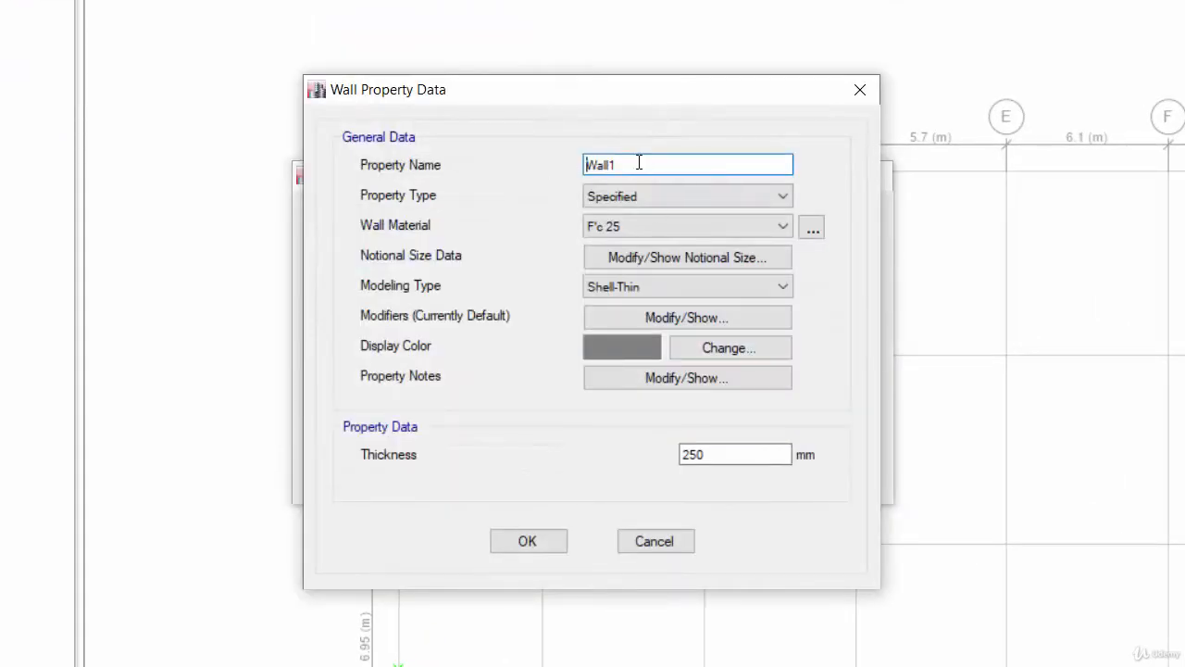
{"action": "left_click_drag", "start_coordinate": [640, 161], "coordinate": [525, 161]}
{"action": "type", "text": "S"}
{"action": "key", "text": "BackSpace"}
{"action": "key", "text": "BackSpace"}
{"action": "key", "text": "BackSpace"}
{"action": "type", "text": "hear Wall"}
- Set the Shear Wall material to F'c 30 and its thickness to 400 mm, then confirm
{"action": "left_click", "coordinate": [646, 228]}
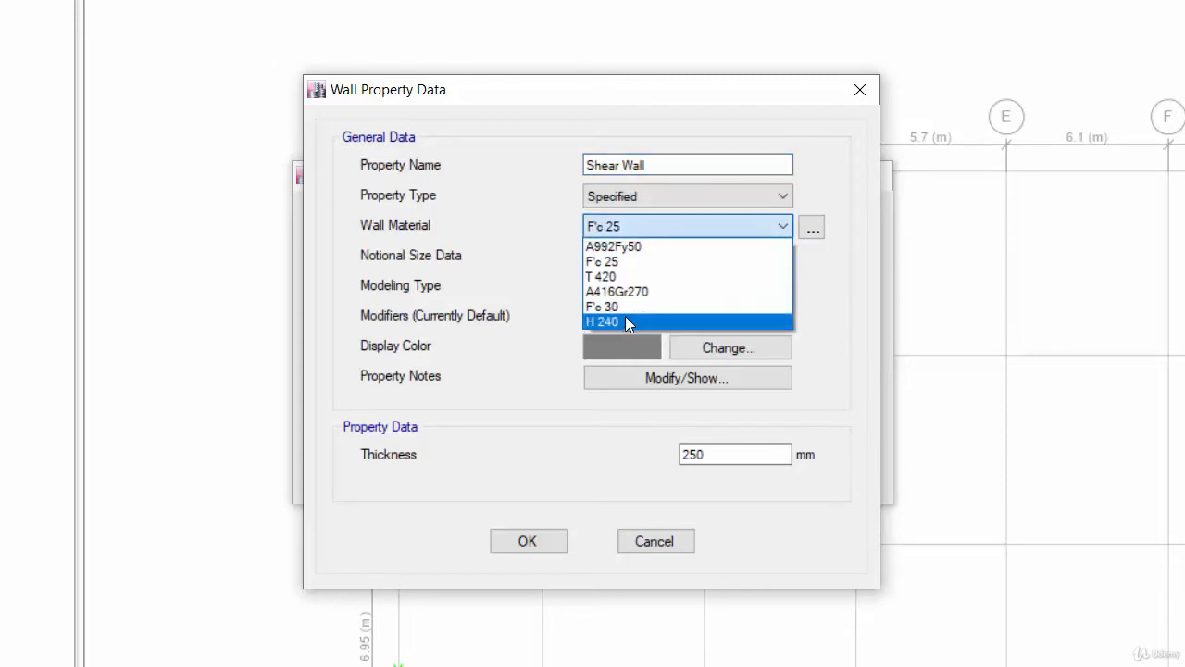
{"action": "left_click", "coordinate": [635, 307]}
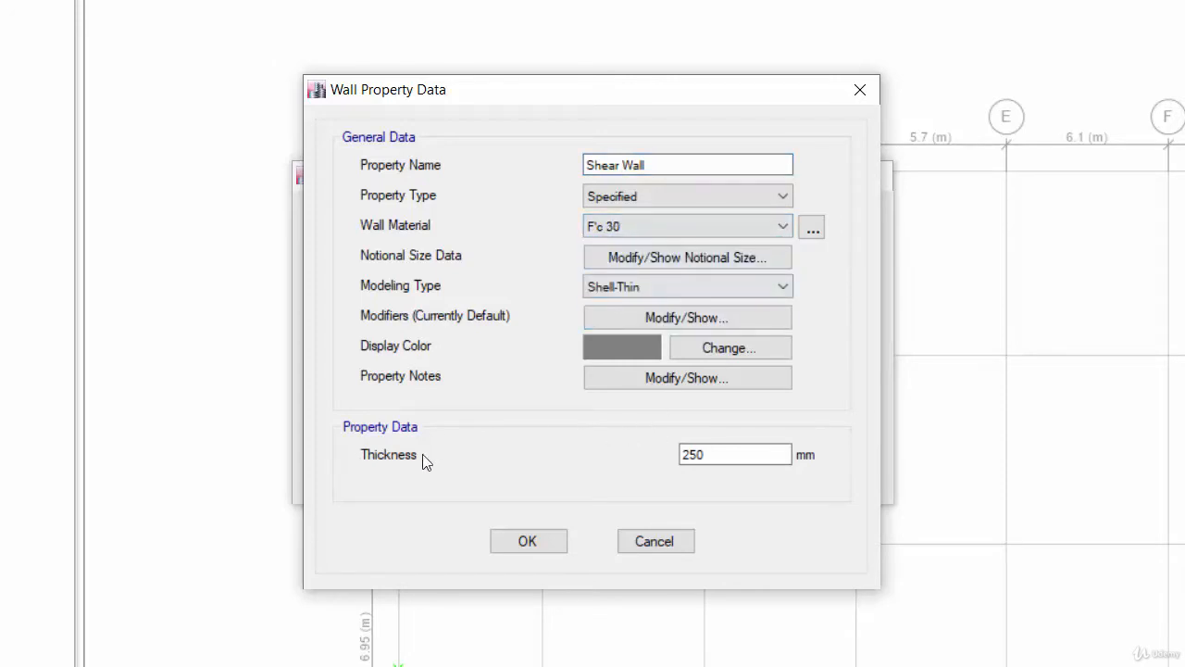
{"action": "left_click_drag", "start_coordinate": [723, 454], "coordinate": [649, 463]}
{"action": "type", "text": "400"}
{"action": "left_click", "coordinate": [500, 546]}
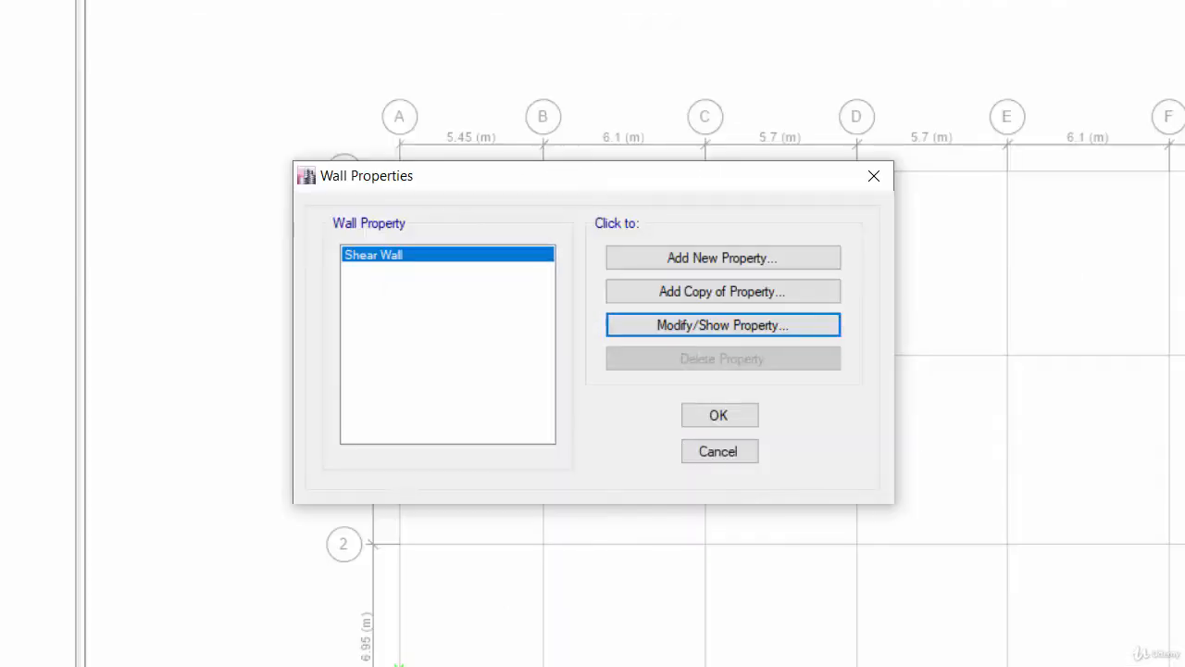
- Create a copy of the shear wall named Retainng Wall with 300 mm thickness and close the wall properties
{"action": "left_click", "coordinate": [703, 330]}
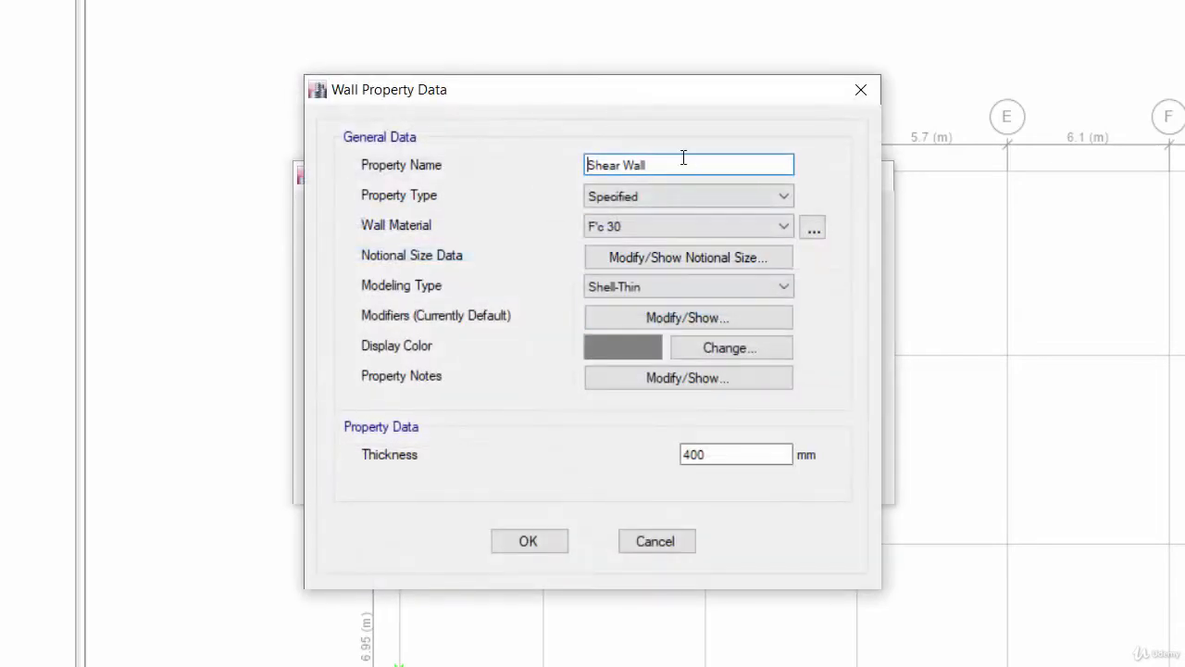
{"action": "left_click_drag", "start_coordinate": [669, 165], "coordinate": [504, 170]}
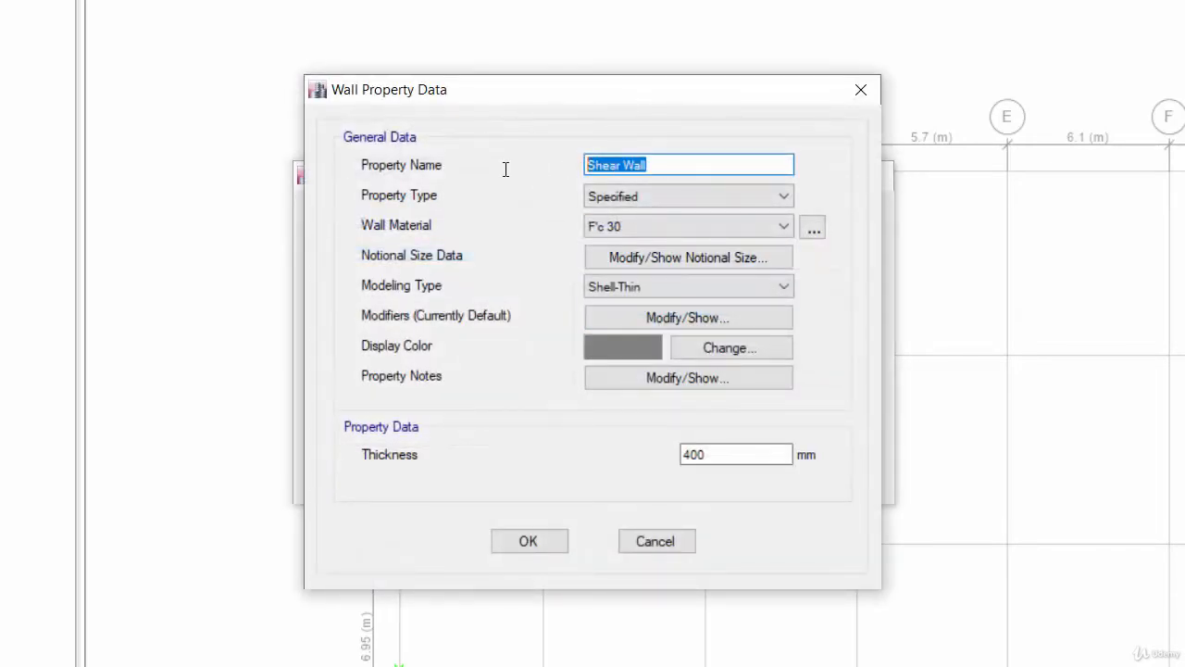
{"action": "type", "text": "Retainng"}
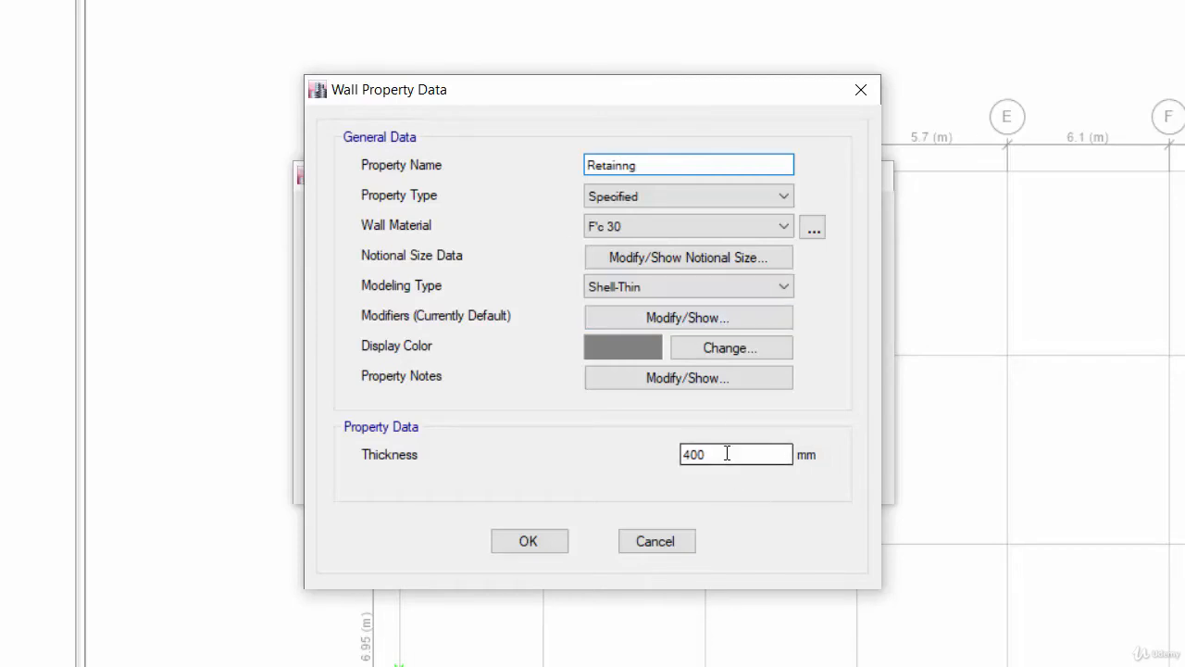
{"action": "left_click_drag", "start_coordinate": [728, 453], "coordinate": [643, 455]}
{"action": "type", "text": "300"}
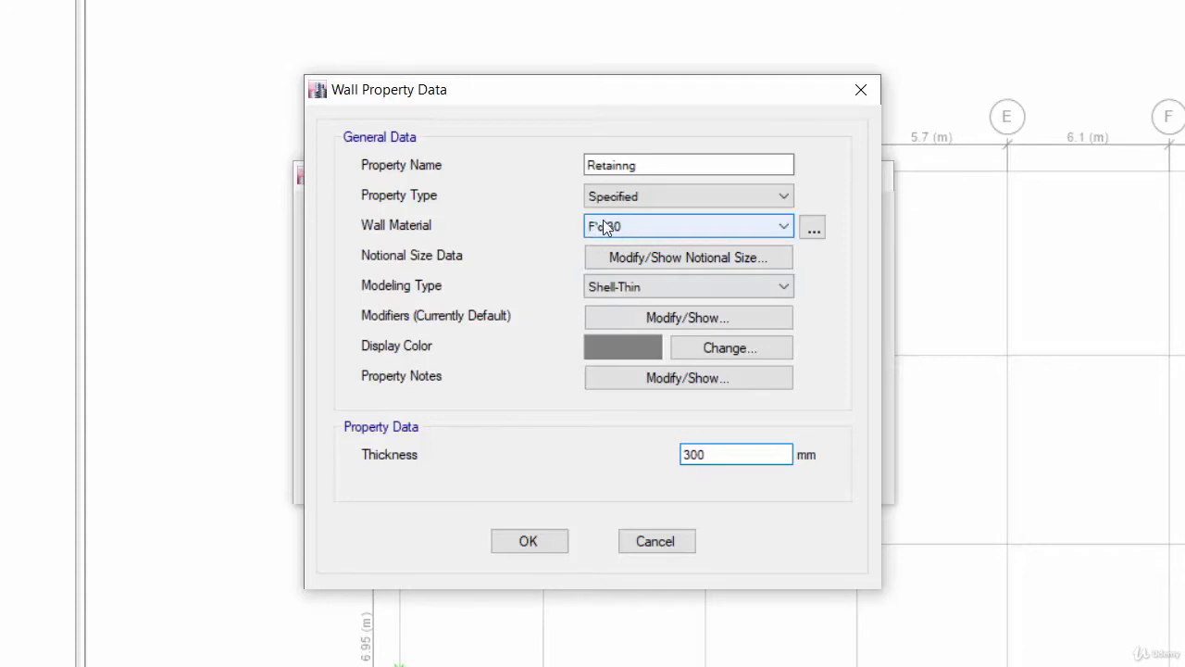
{"action": "left_click", "coordinate": [656, 163]}
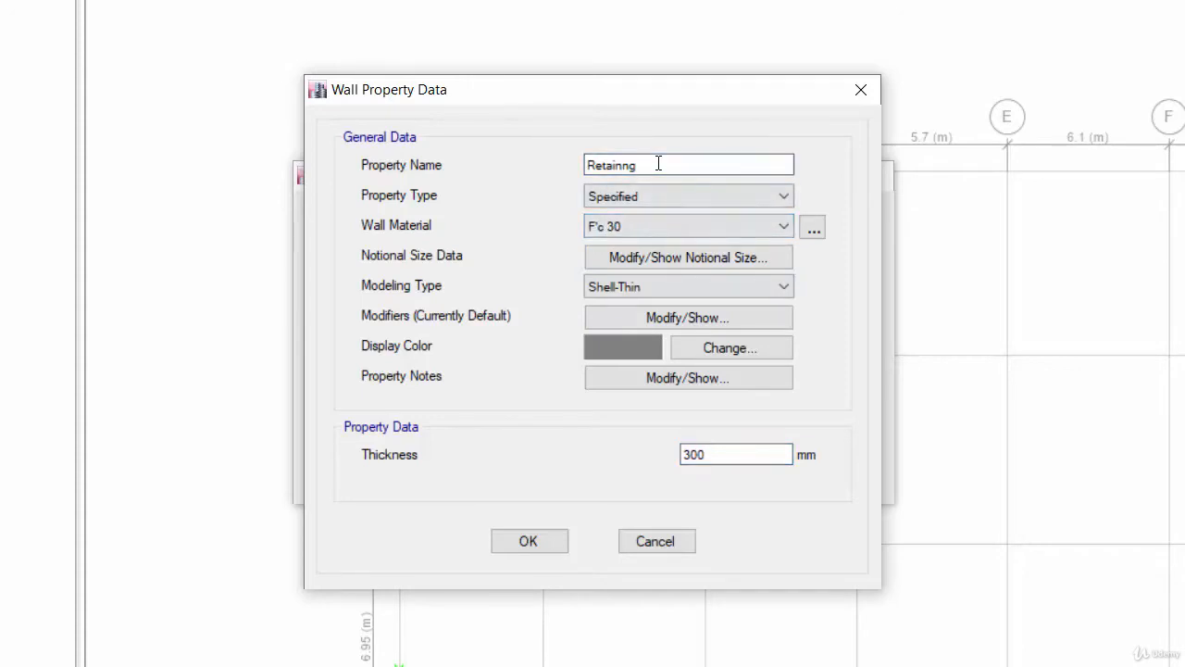
{"action": "type", "text": "Wall"}
{"action": "left_click", "coordinate": [528, 540]}
{"action": "left_click", "coordinate": [700, 423]}
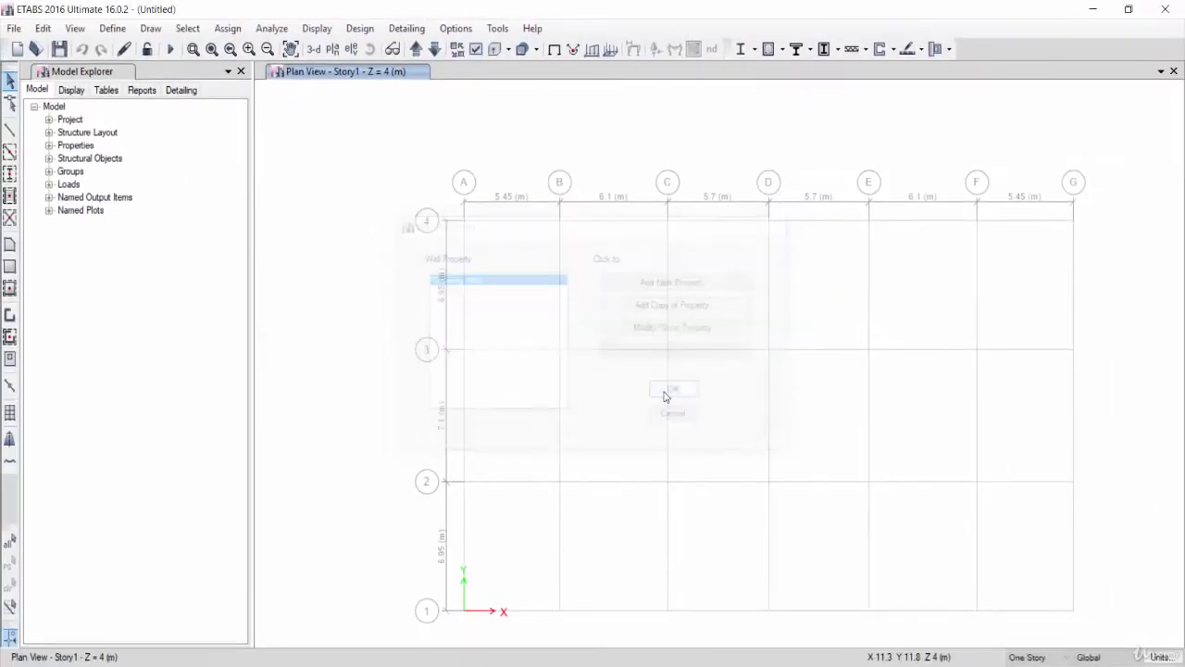
- Reopen the wall sections and review the Shear Wall and Retainng Wall properties
{"action": "left_click", "coordinate": [112, 28]}
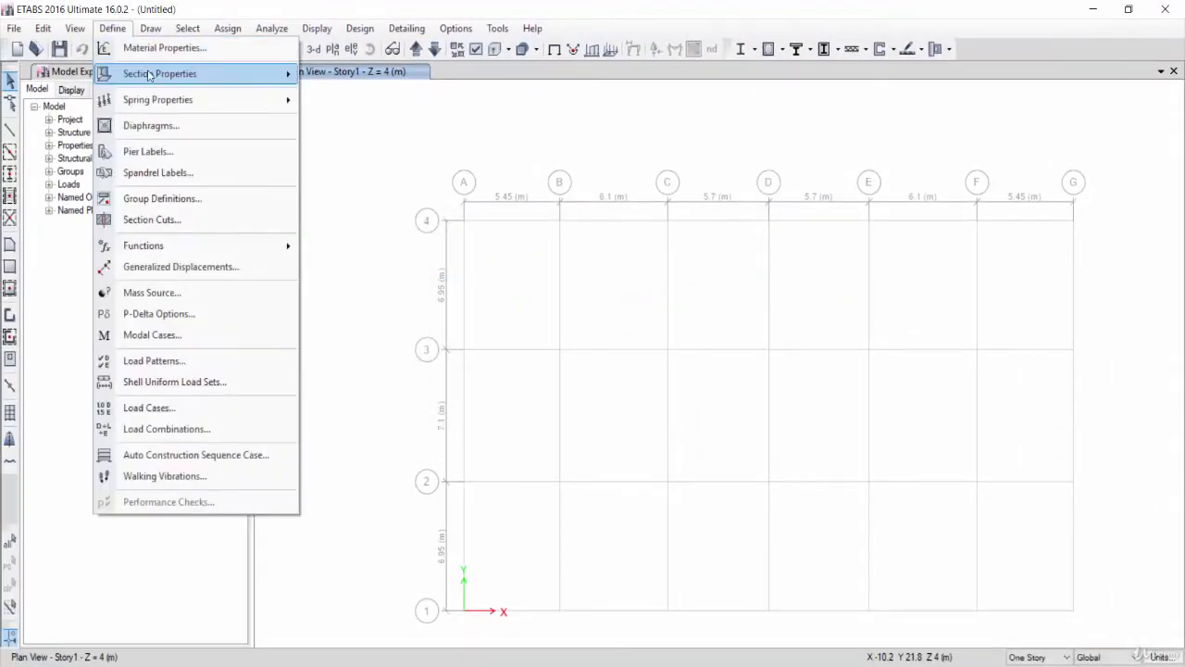
{"action": "mouse_move", "coordinate": [148, 75]}
{"action": "left_click", "coordinate": [361, 167]}
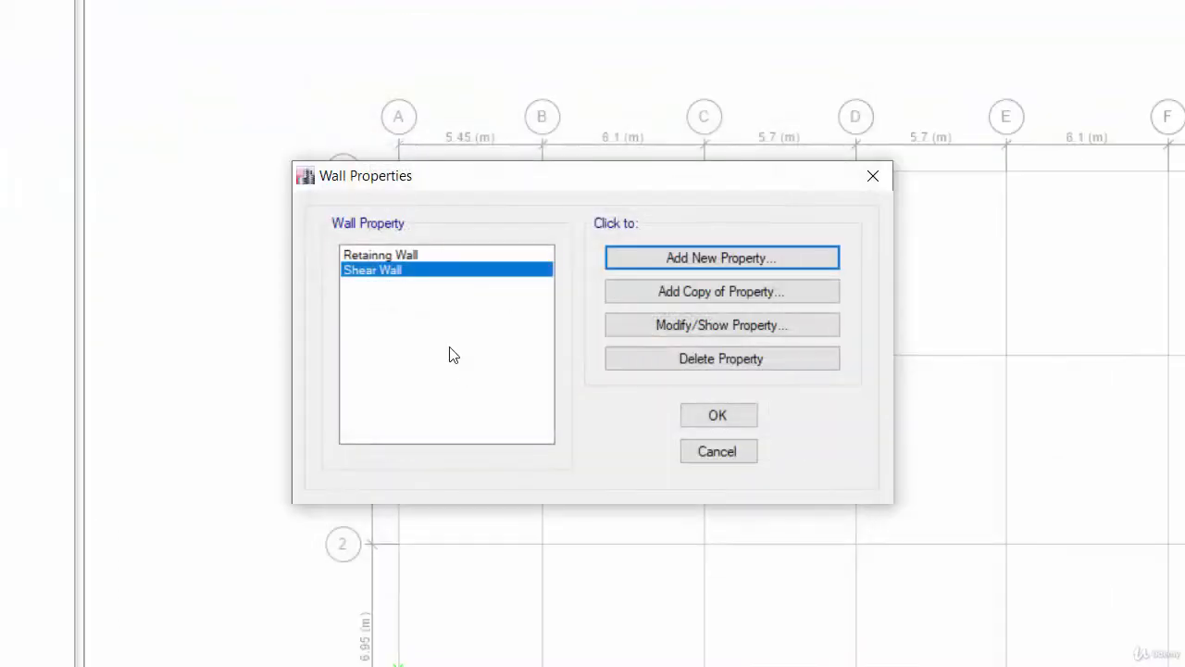
{"action": "left_click", "coordinate": [394, 257]}
{"action": "left_click", "coordinate": [375, 275]}
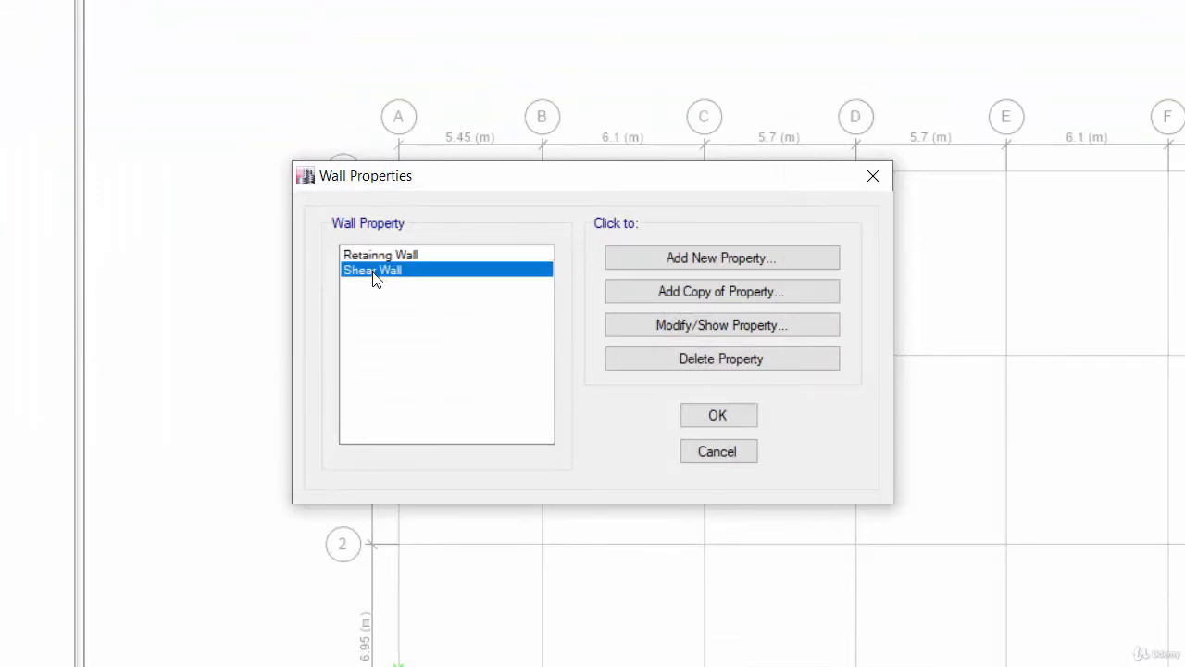
{"action": "double_click", "coordinate": [375, 273]}
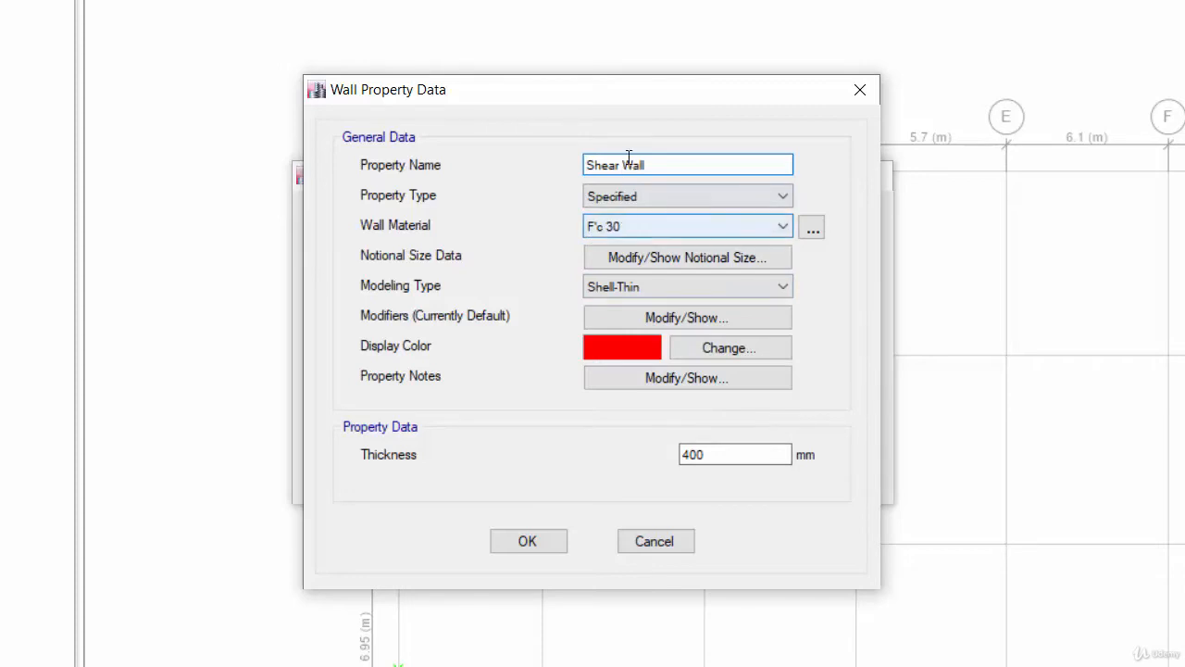
{"action": "left_click", "coordinate": [527, 544]}
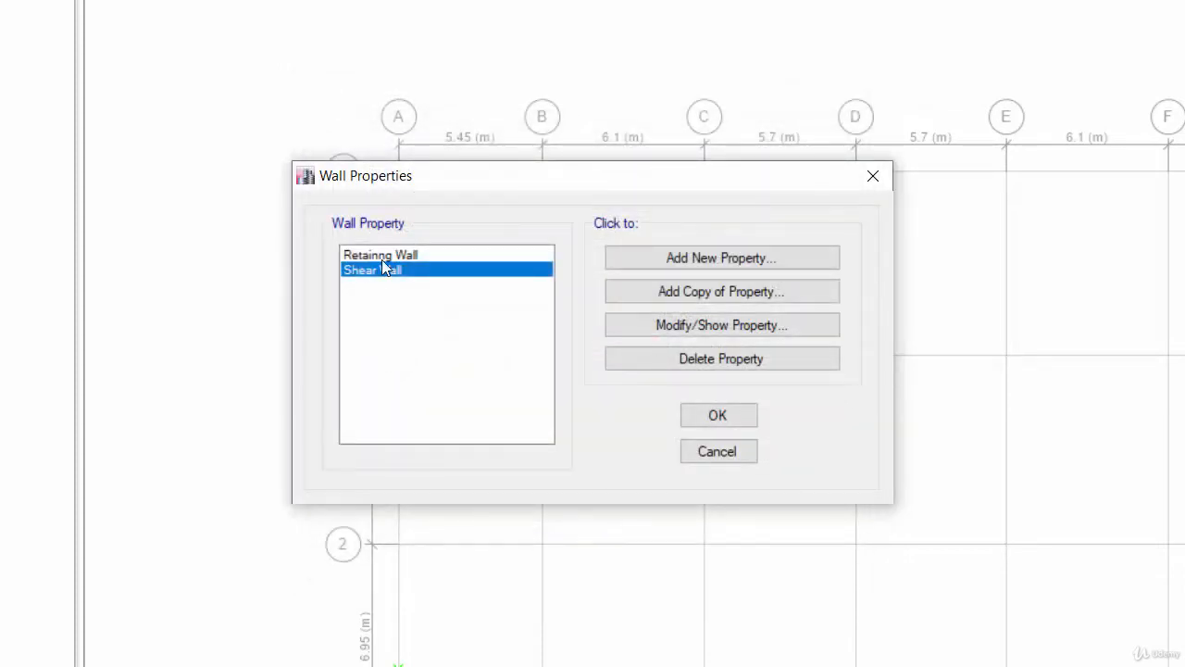
{"action": "double_click", "coordinate": [383, 258]}
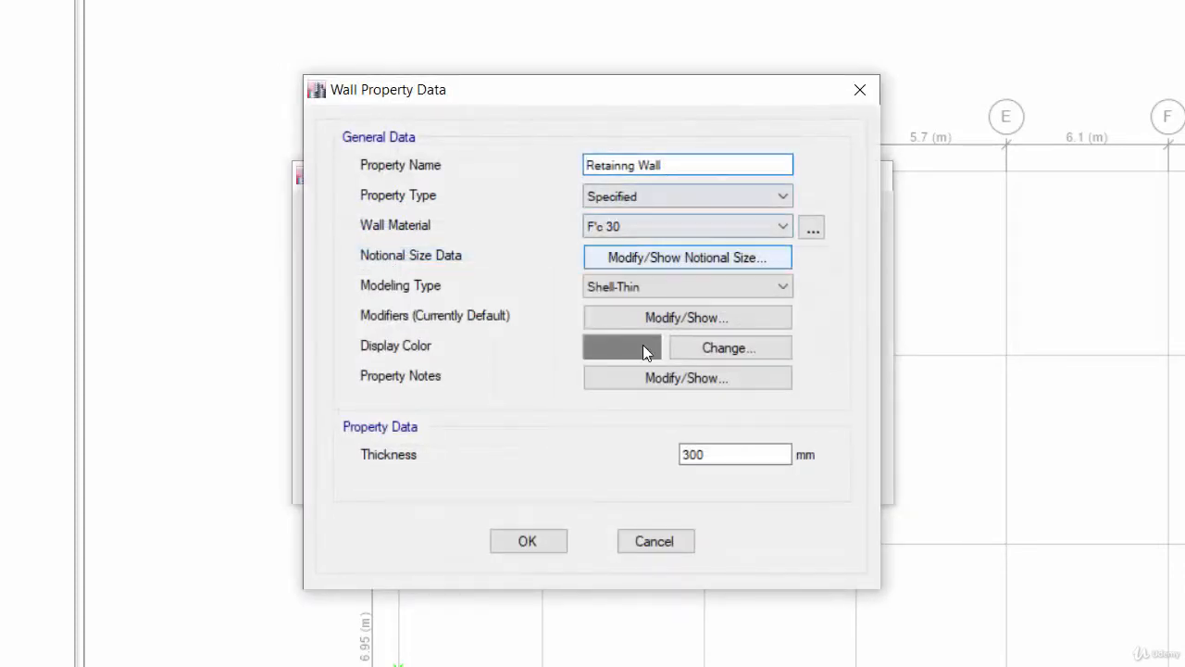
{"action": "left_click", "coordinate": [528, 541]}
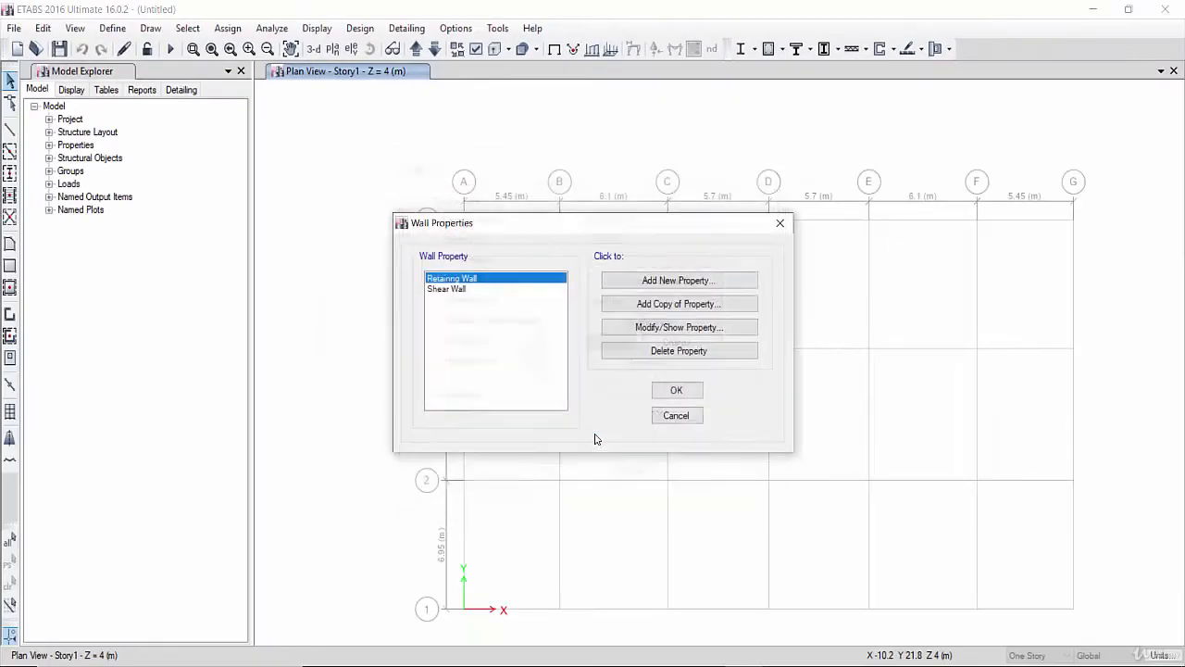
{"action": "left_click", "coordinate": [679, 395]}
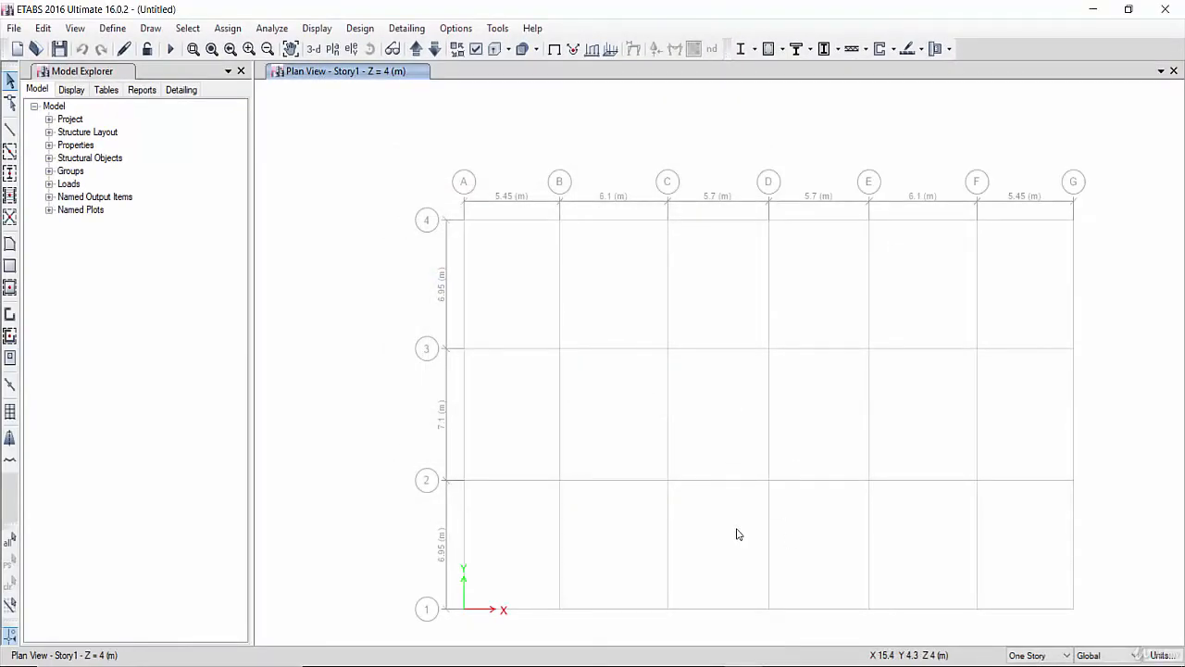
- Switch to the presentation and review the Story 1 waffle slab slides
{"action": "mouse_move", "coordinate": [820, 666]}
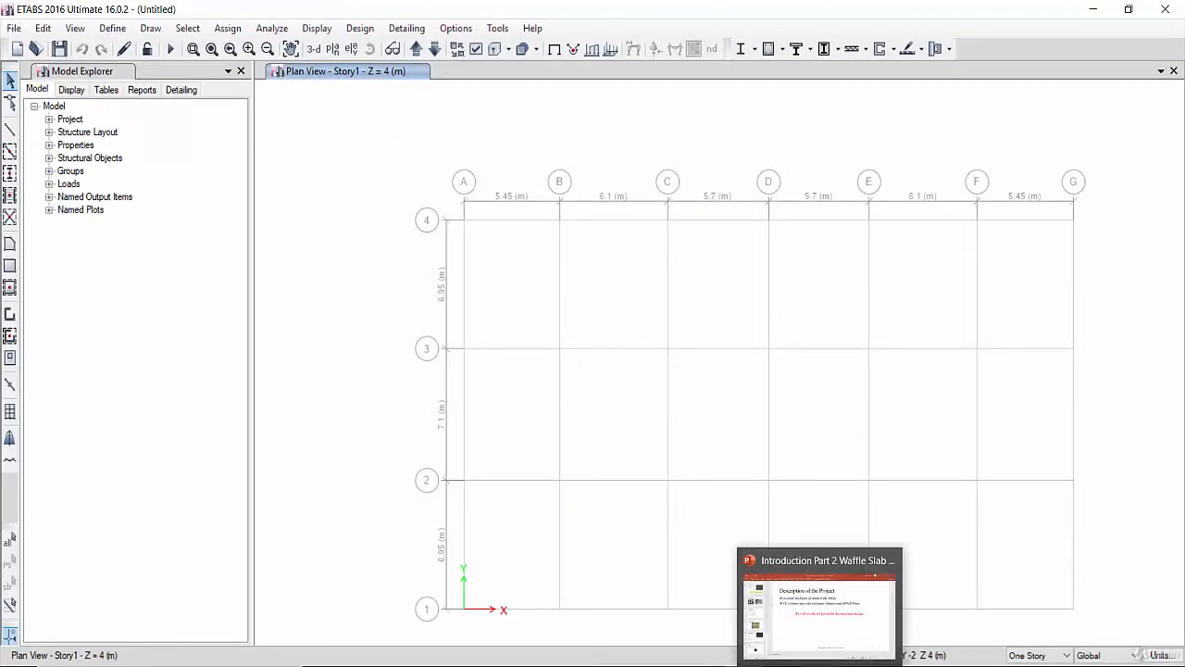
{"action": "left_click", "coordinate": [804, 666]}
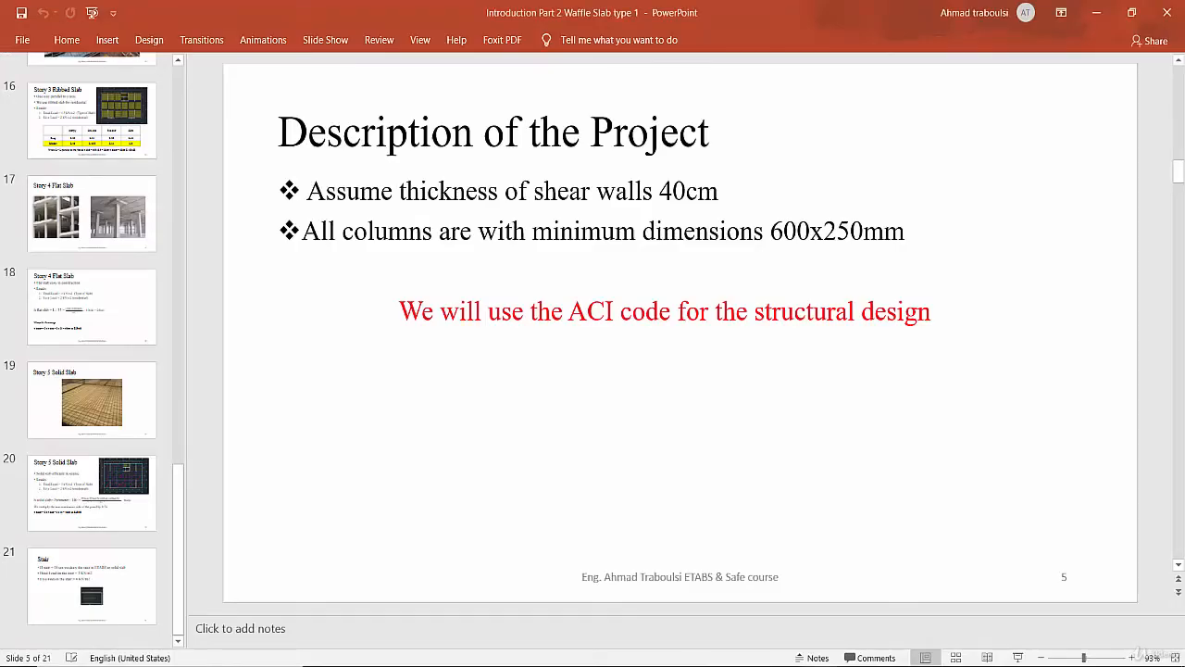
{"action": "scroll", "coordinate": [117, 389], "scroll_direction": "up", "scroll_amount": 9}
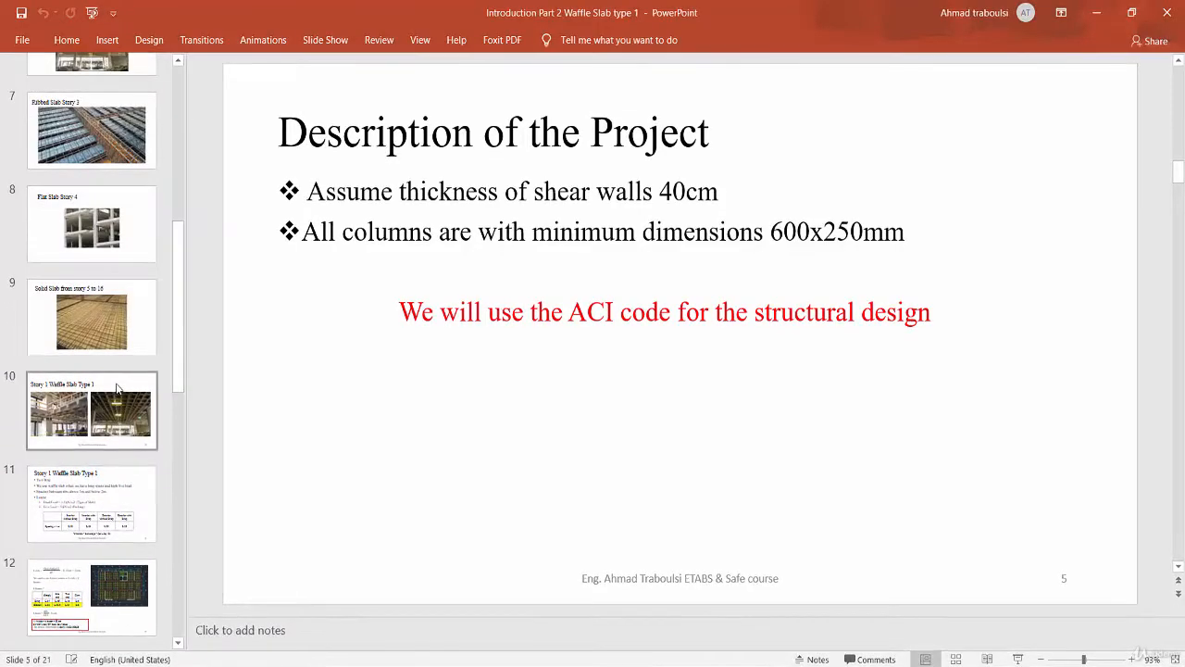
{"action": "left_click", "coordinate": [92, 468]}
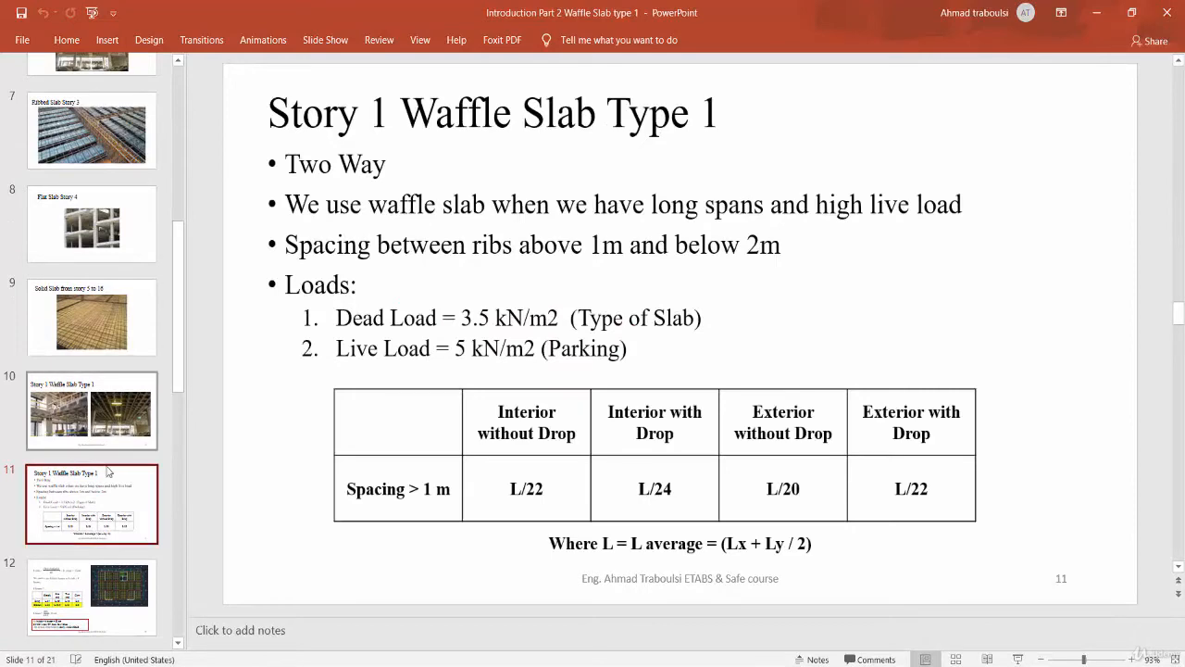
{"action": "left_click", "coordinate": [150, 579]}
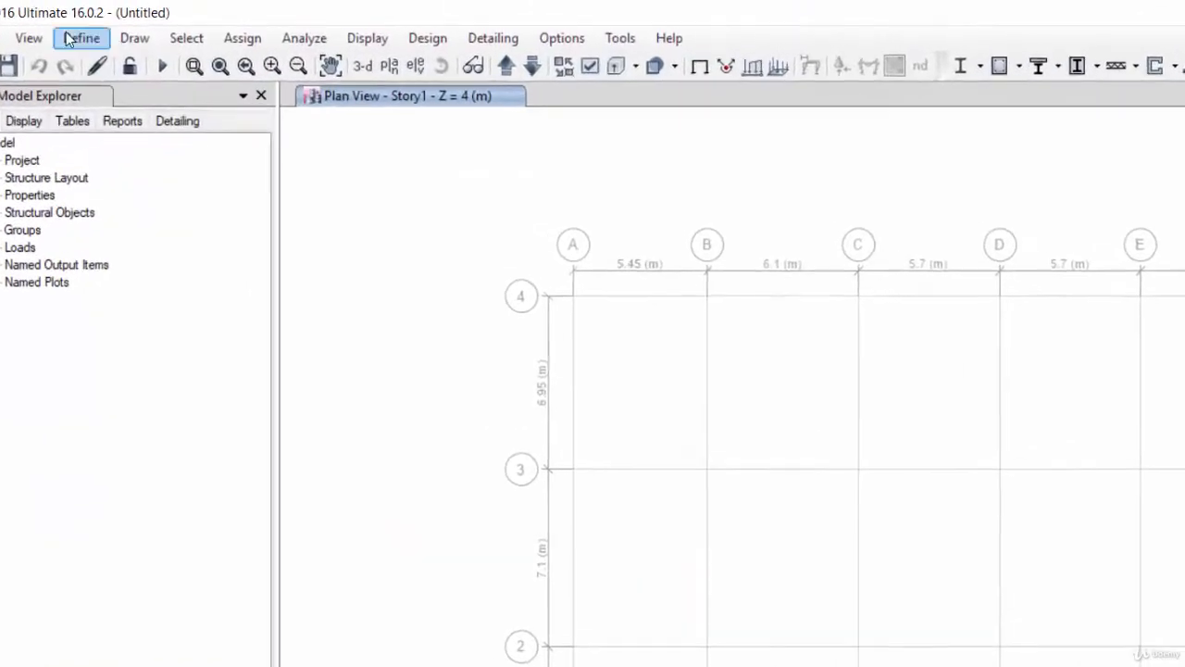
- Open the slab section properties, inspect Plank1, and delete the Plank1 slab property
{"action": "left_click", "coordinate": [108, 27]}
{"action": "mouse_move", "coordinate": [104, 105]}
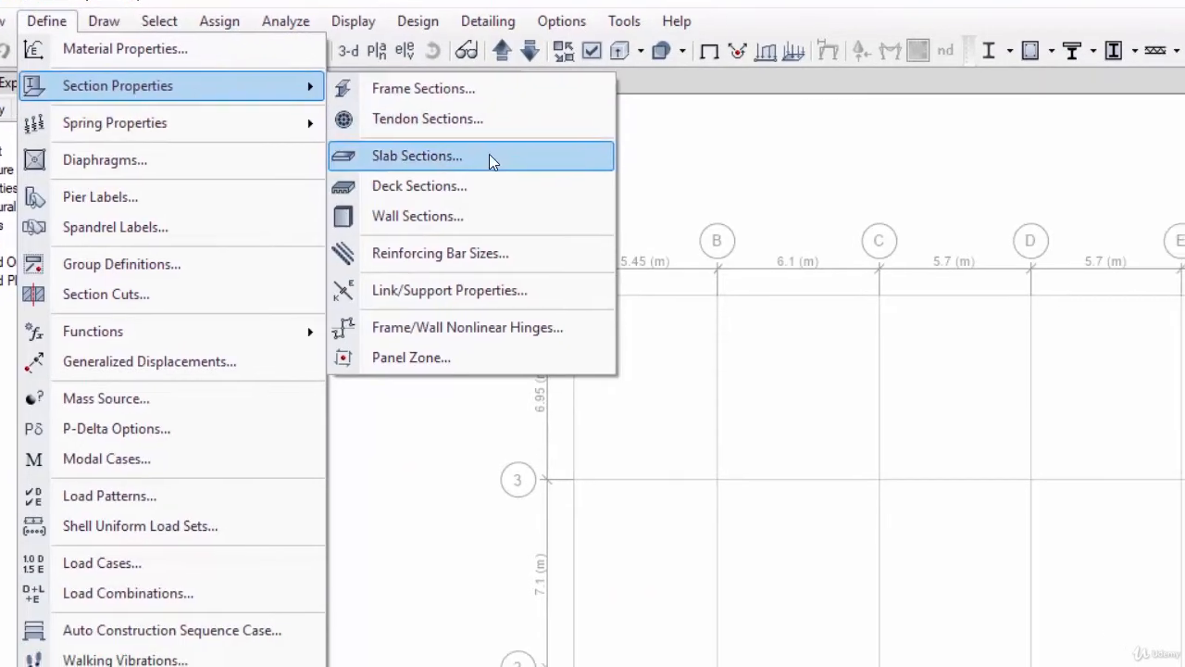
{"action": "left_click", "coordinate": [491, 160]}
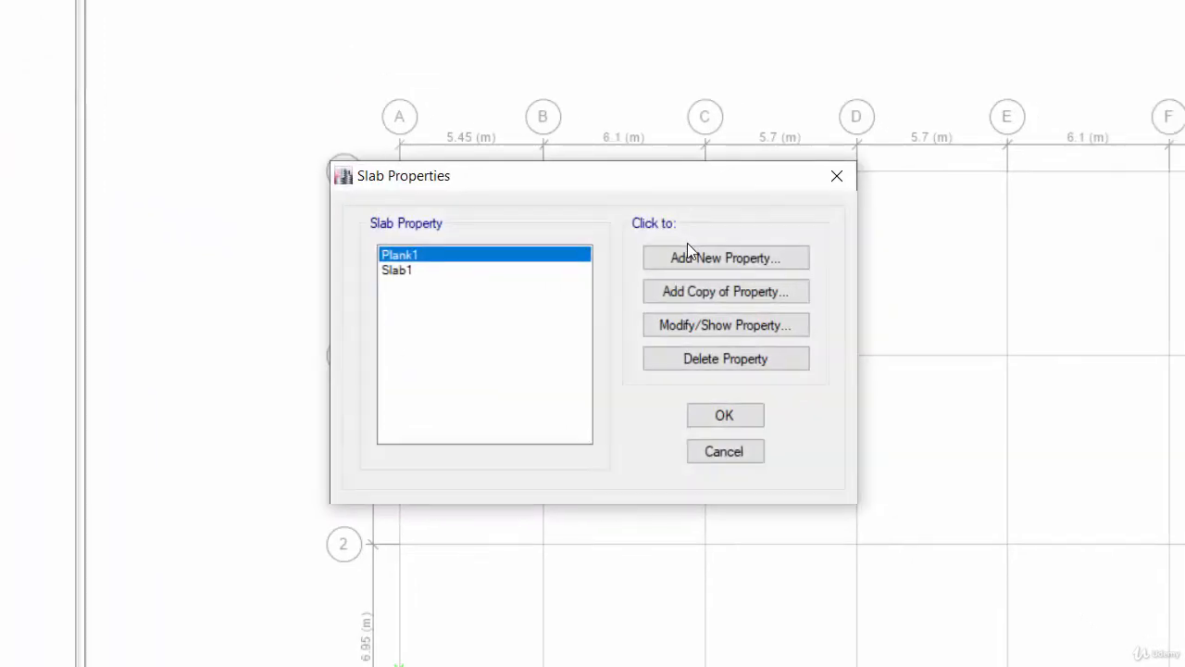
{"action": "left_click", "coordinate": [681, 326]}
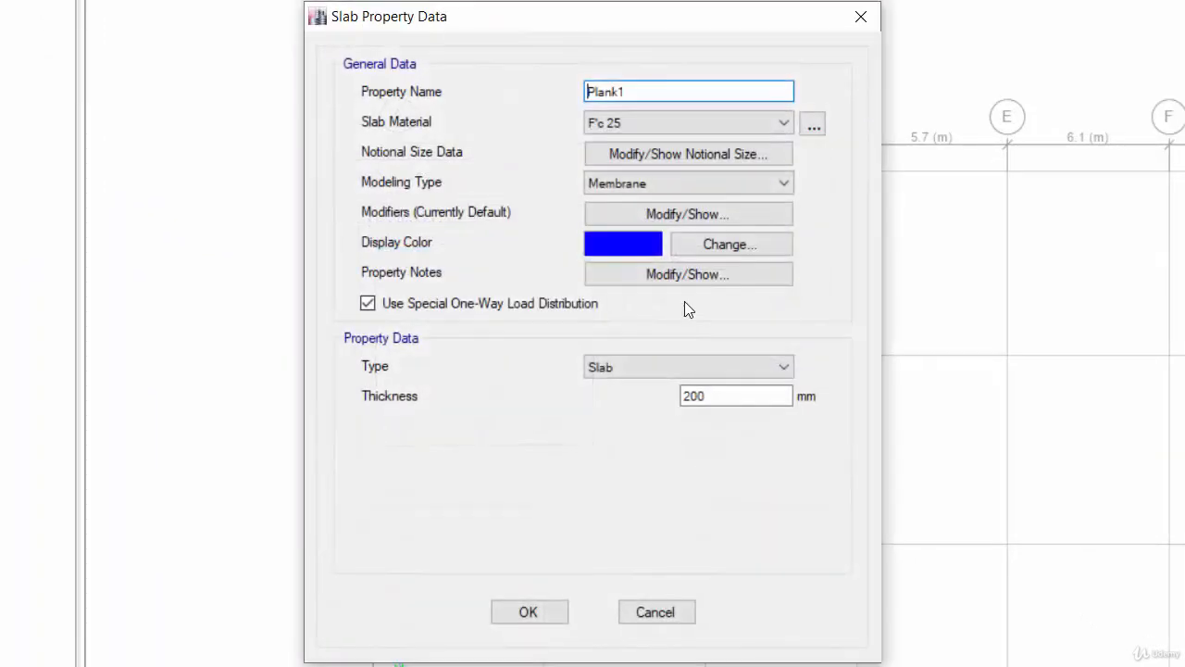
{"action": "left_click", "coordinate": [860, 15]}
{"action": "left_click", "coordinate": [666, 354]}
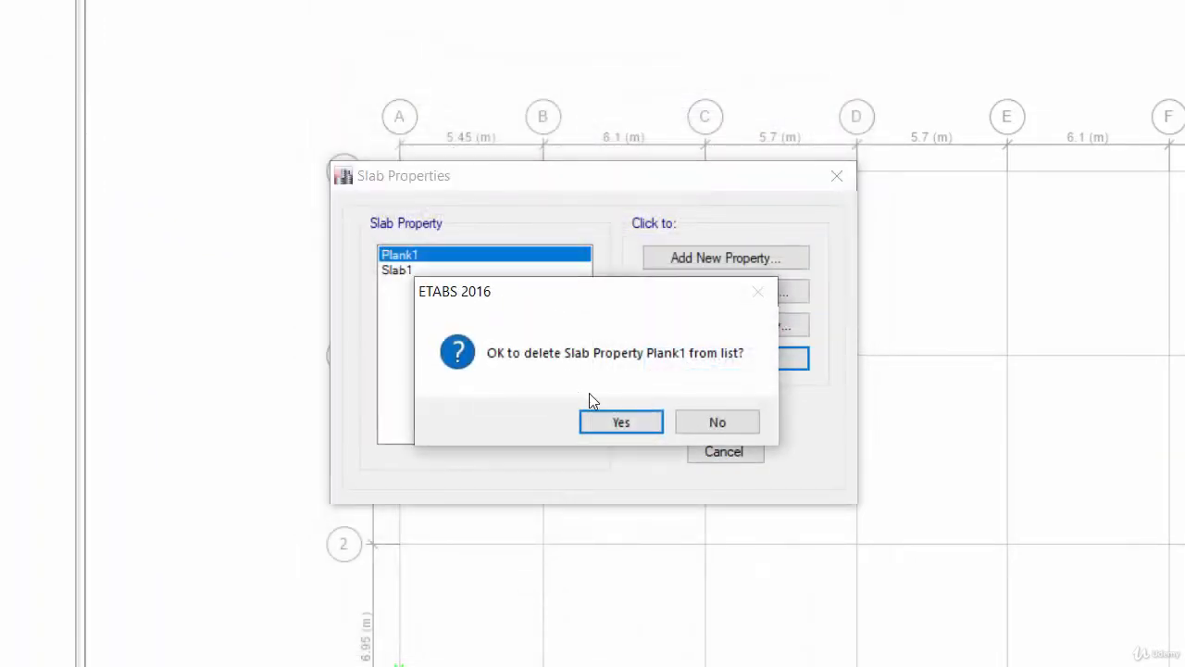
{"action": "left_click", "coordinate": [617, 421]}
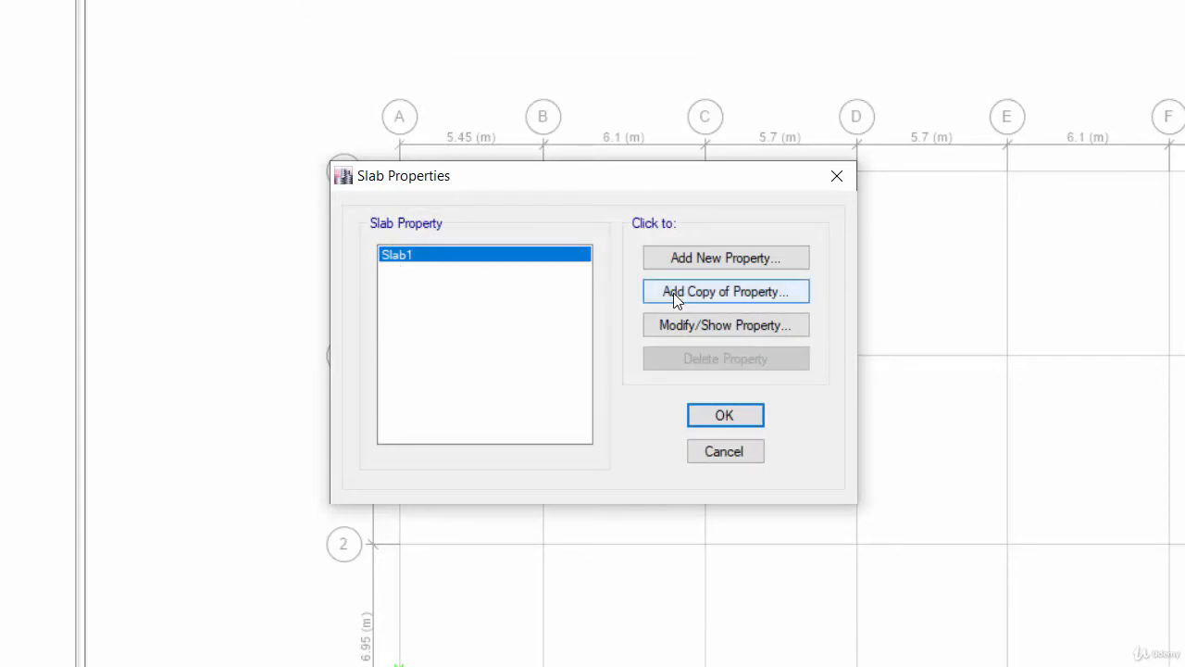
- Copy the Slab1 property, rename it Waffle slab type 1, and change its type to Waffle
{"action": "left_click", "coordinate": [677, 326]}
{"action": "left_click_drag", "start_coordinate": [653, 91], "coordinate": [531, 86]}
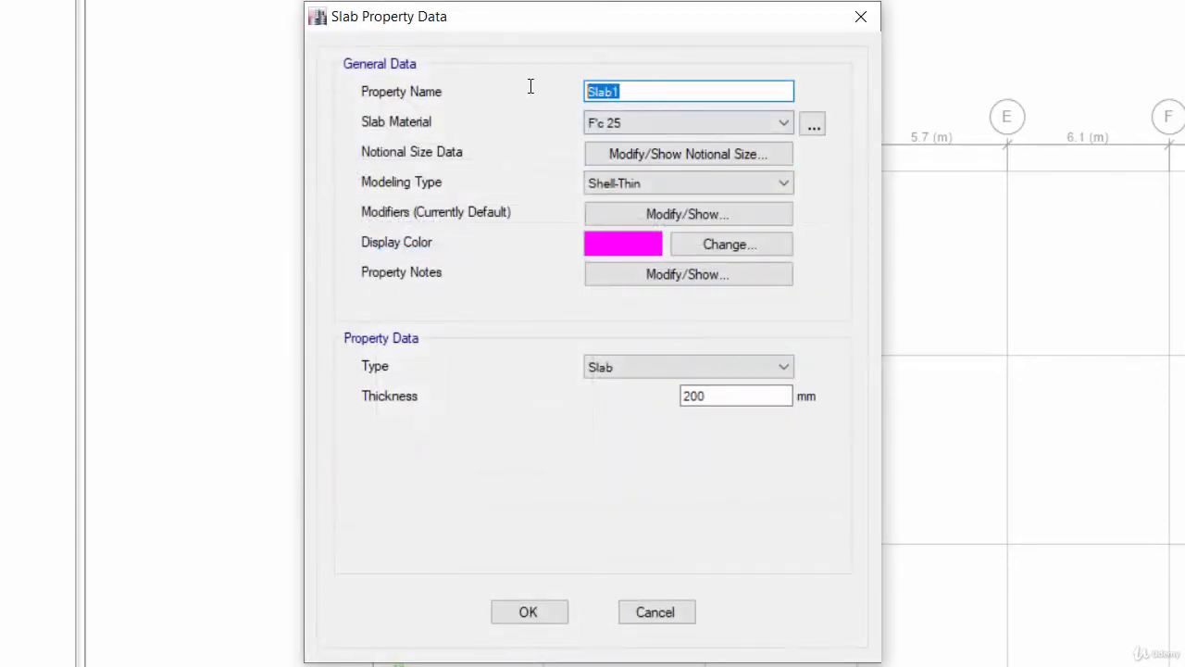
{"action": "type", "text": "WAFFL"}
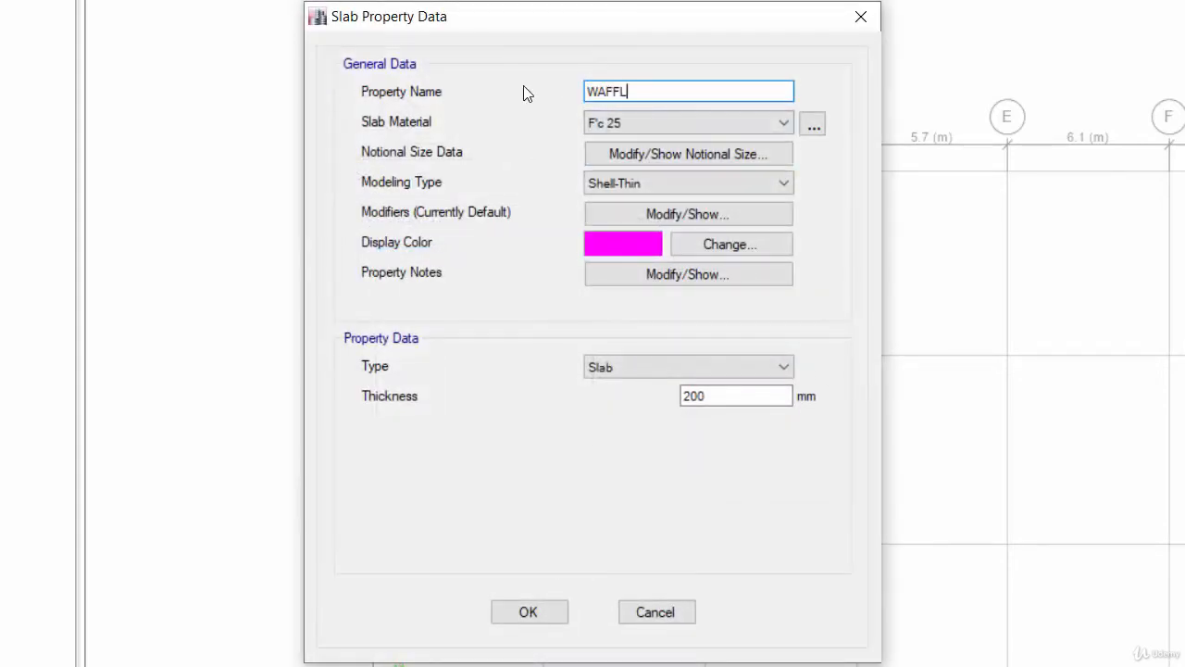
{"action": "key", "text": "BackSpace"}
{"action": "key", "text": "BackSpace"}
{"action": "key", "text": "BackSpace"}
{"action": "type", "text": "pe 1"}
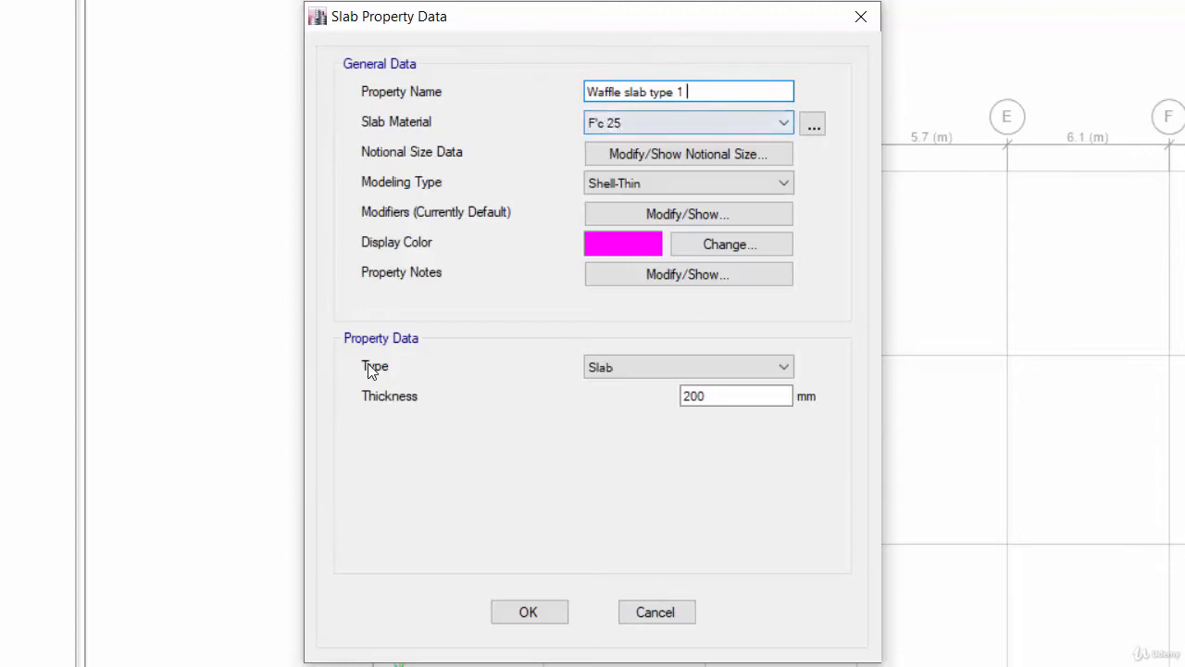
{"action": "left_click", "coordinate": [607, 371]}
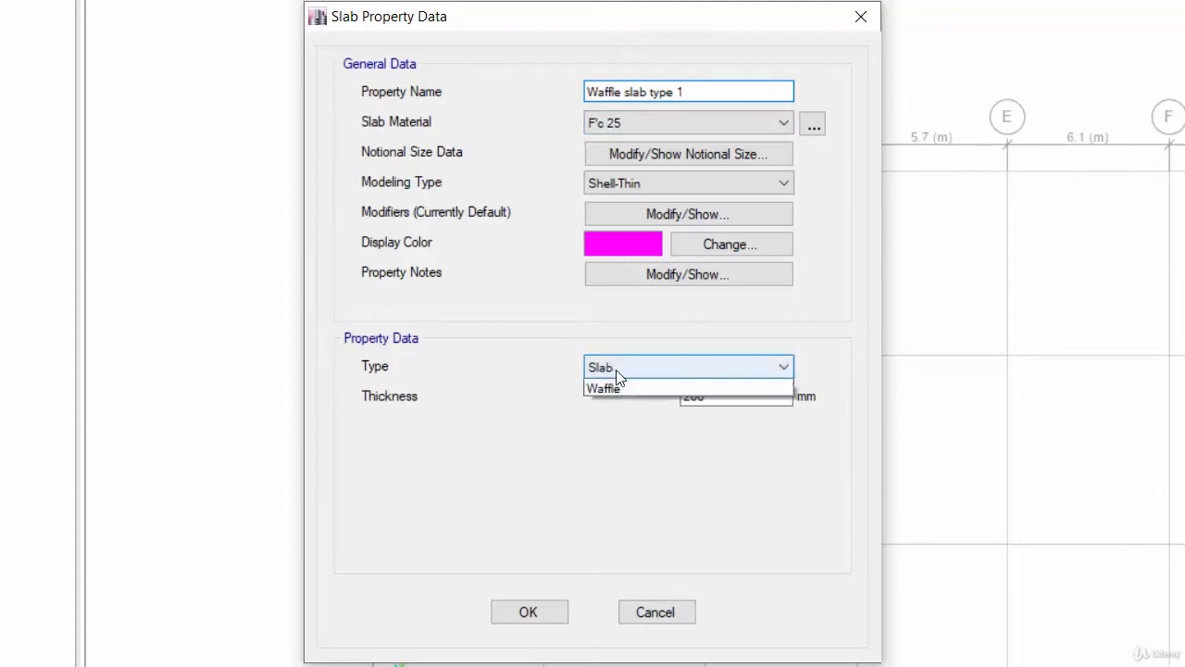
{"action": "left_click", "coordinate": [654, 431]}
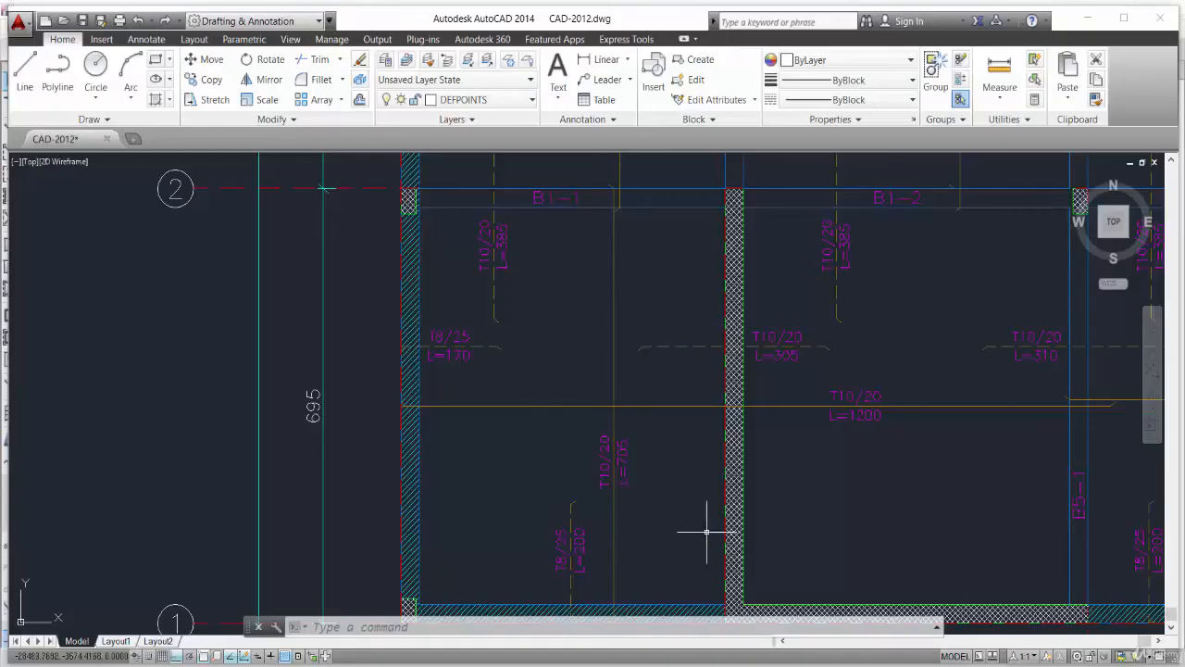
- Set the waffle slab's overall depth to 380 mm
{"action": "scroll", "coordinate": [673, 528], "scroll_direction": "down", "scroll_amount": 8}
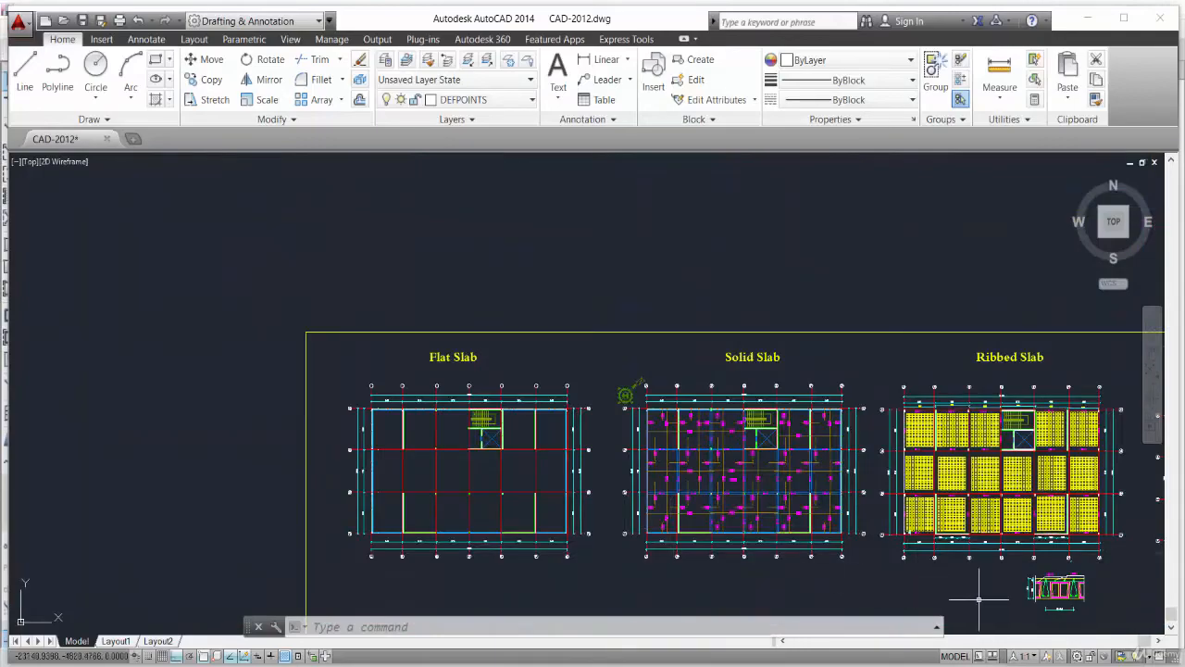
{"action": "scroll", "coordinate": [1126, 587], "scroll_direction": "up", "scroll_amount": 2}
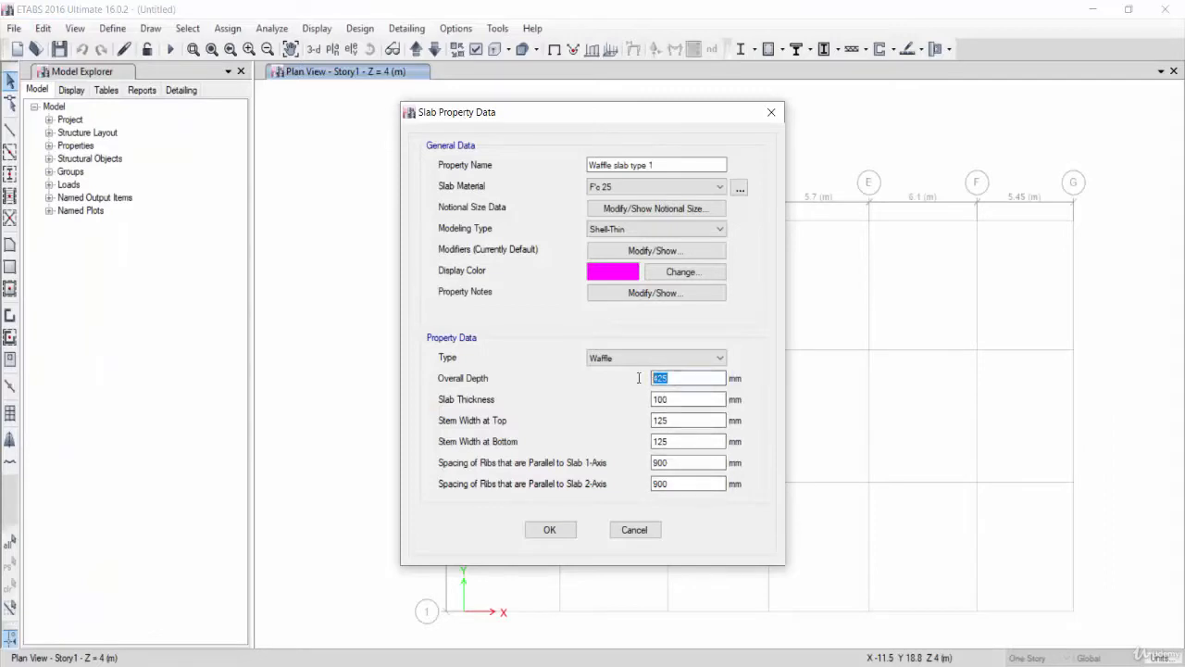
{"action": "type", "text": "380"}
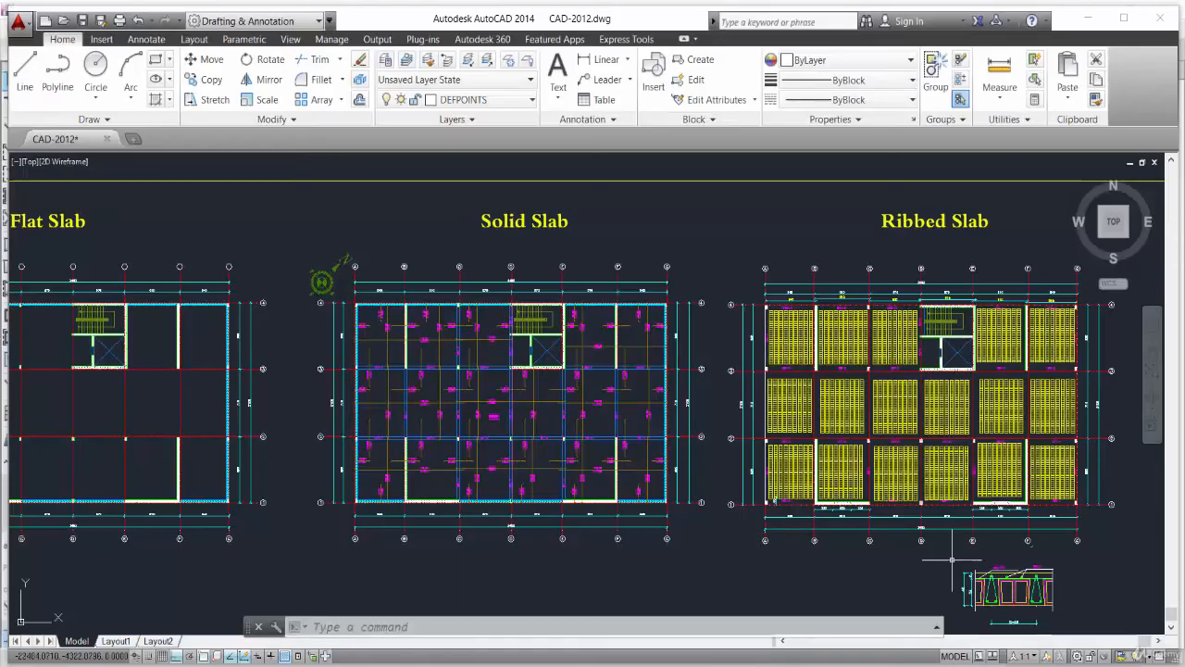
- Check the topping in the waffle section drawing and set the slab thickness to 80 mm
{"action": "scroll", "coordinate": [1015, 579], "scroll_direction": "up", "scroll_amount": 7}
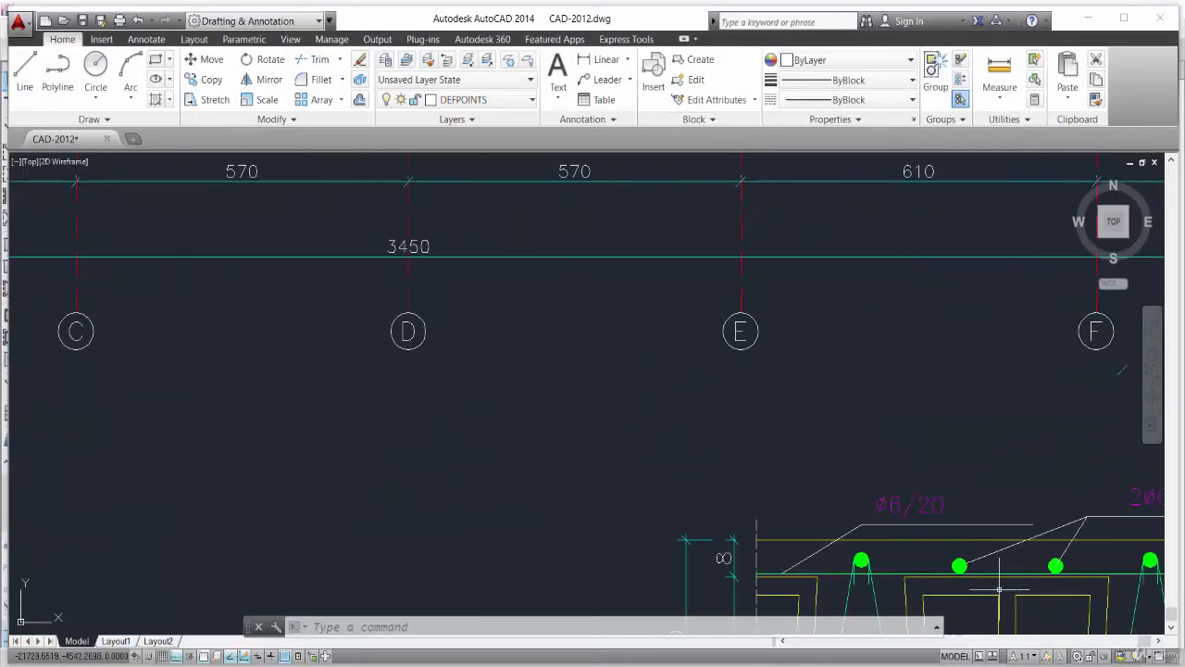
{"action": "middle_click_drag", "start_coordinate": [1001, 585], "coordinate": [487, 443]}
{"action": "left_click", "coordinate": [212, 370]}
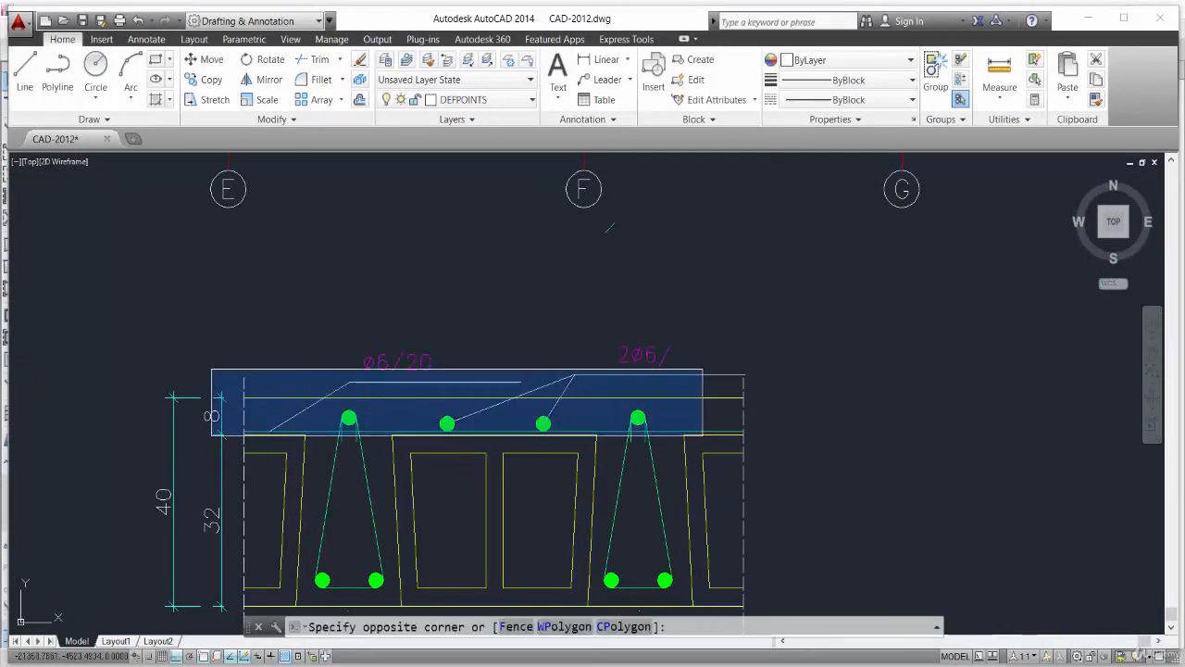
{"action": "left_click", "coordinate": [789, 433]}
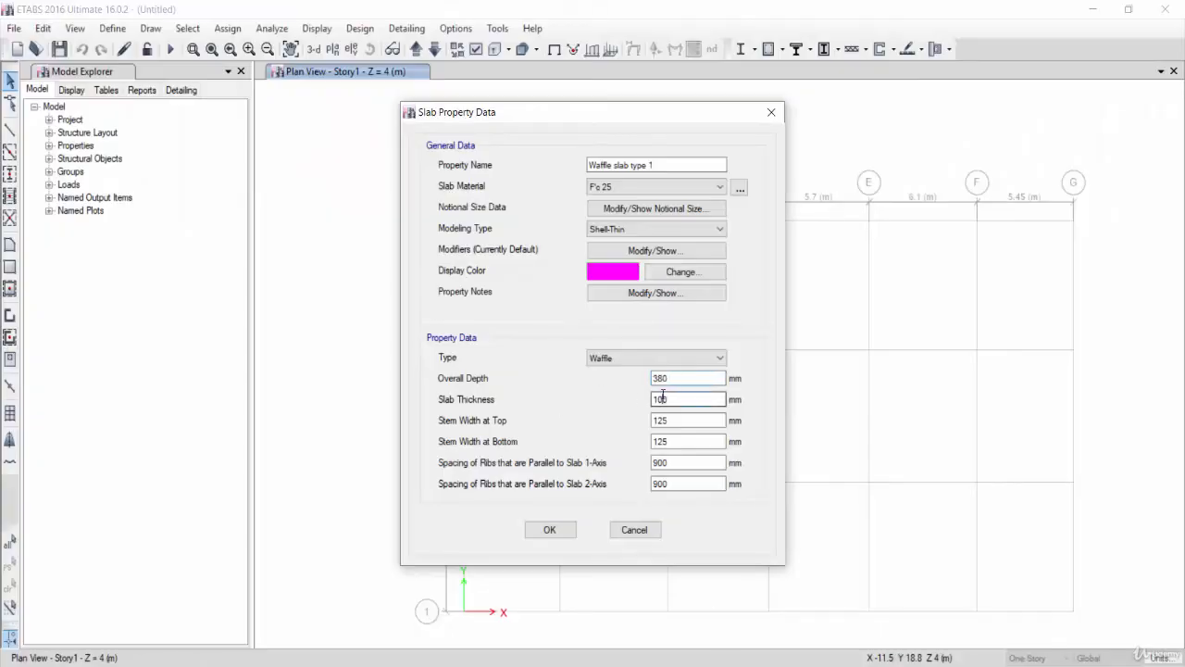
{"action": "left_click_drag", "start_coordinate": [669, 399], "coordinate": [649, 401]}
{"action": "type", "text": "80"}
- Set the stem width at top and at bottom to 200 mm each
{"action": "key", "text": "alt+Tab"}
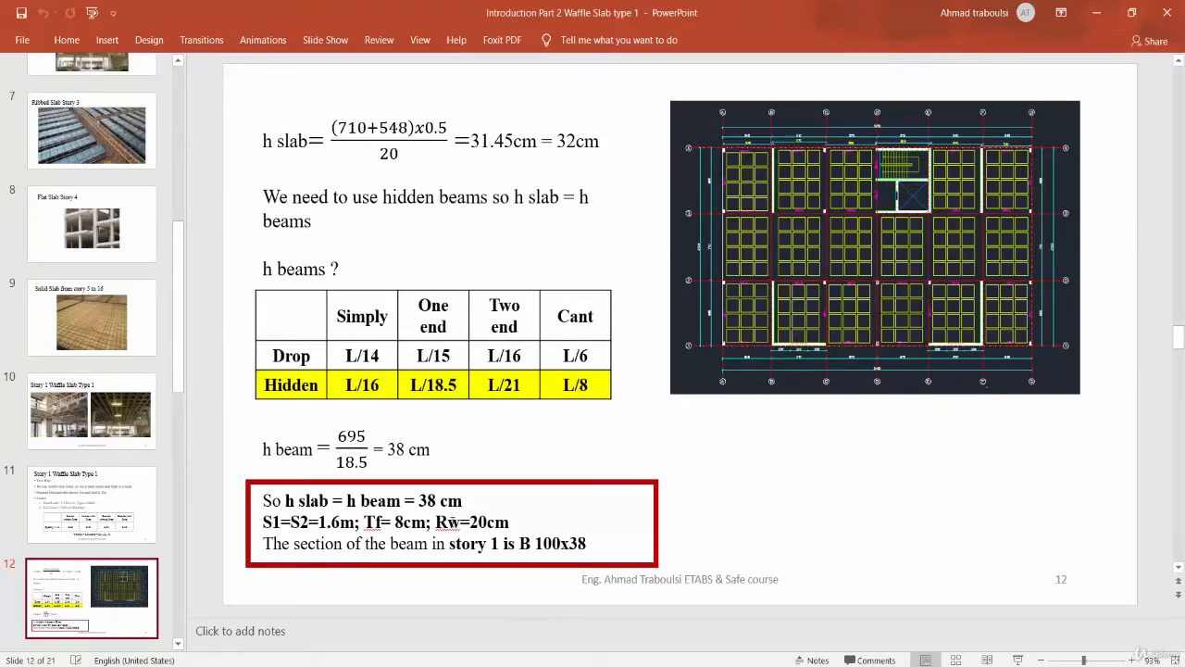
{"action": "key", "text": "alt+Tab"}
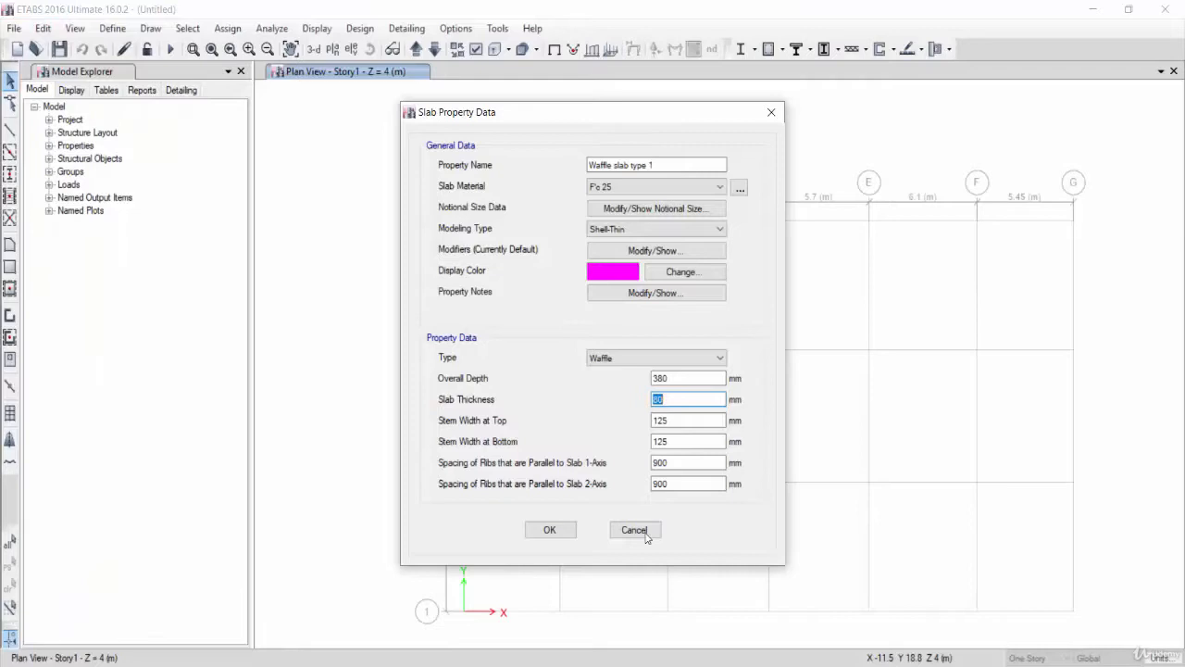
{"action": "double_click", "coordinate": [672, 417]}
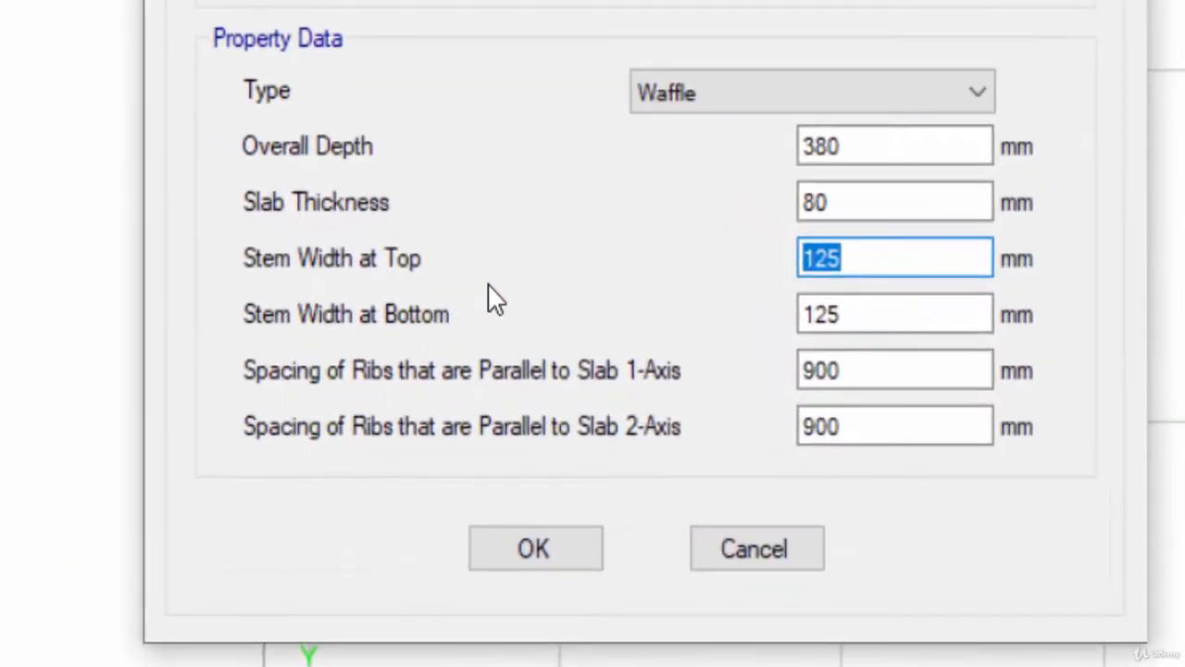
{"action": "type", "text": "200"}
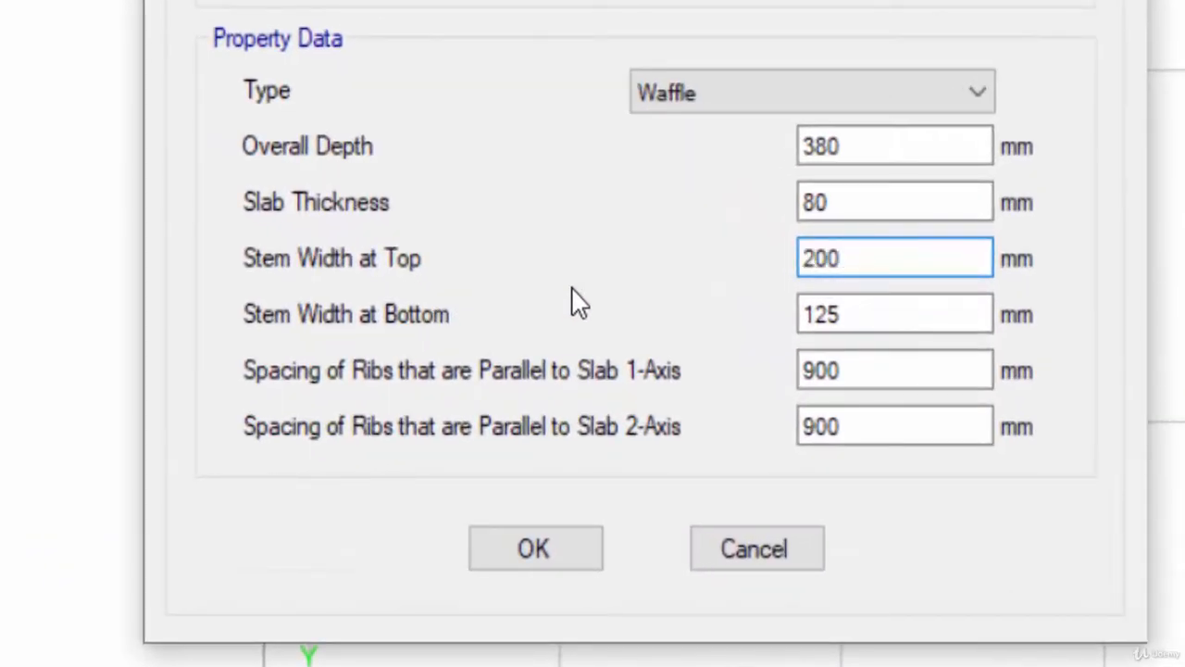
{"action": "double_click", "coordinate": [865, 312]}
{"action": "type", "text": "200"}
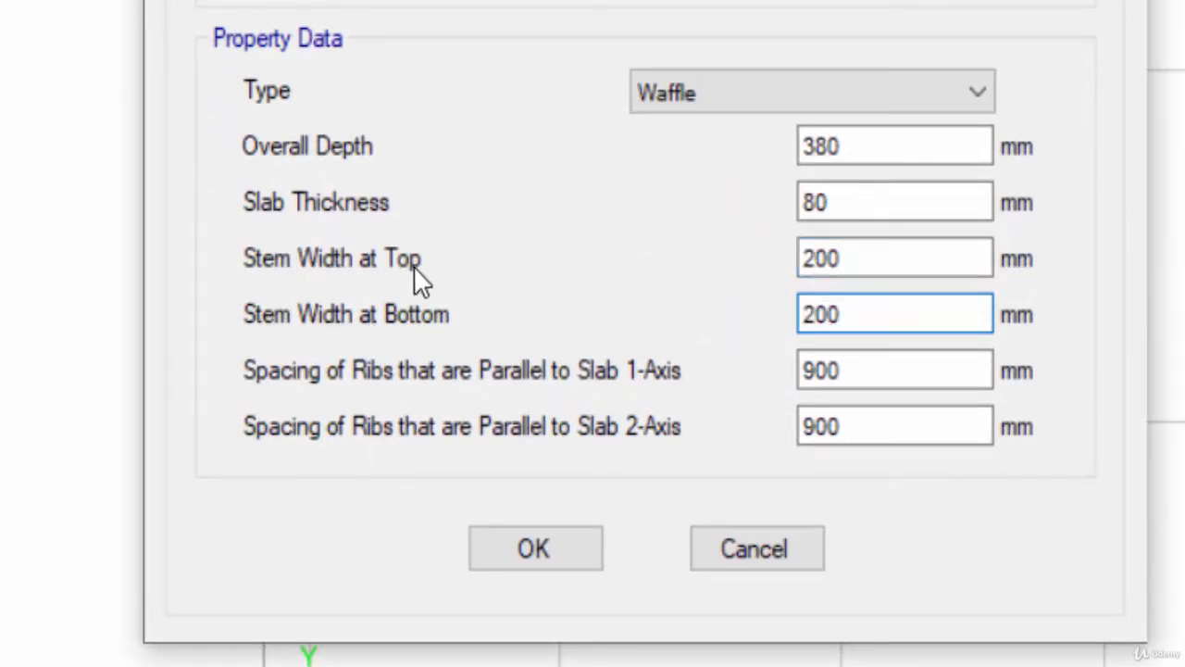
{"action": "left_click", "coordinate": [900, 260]}
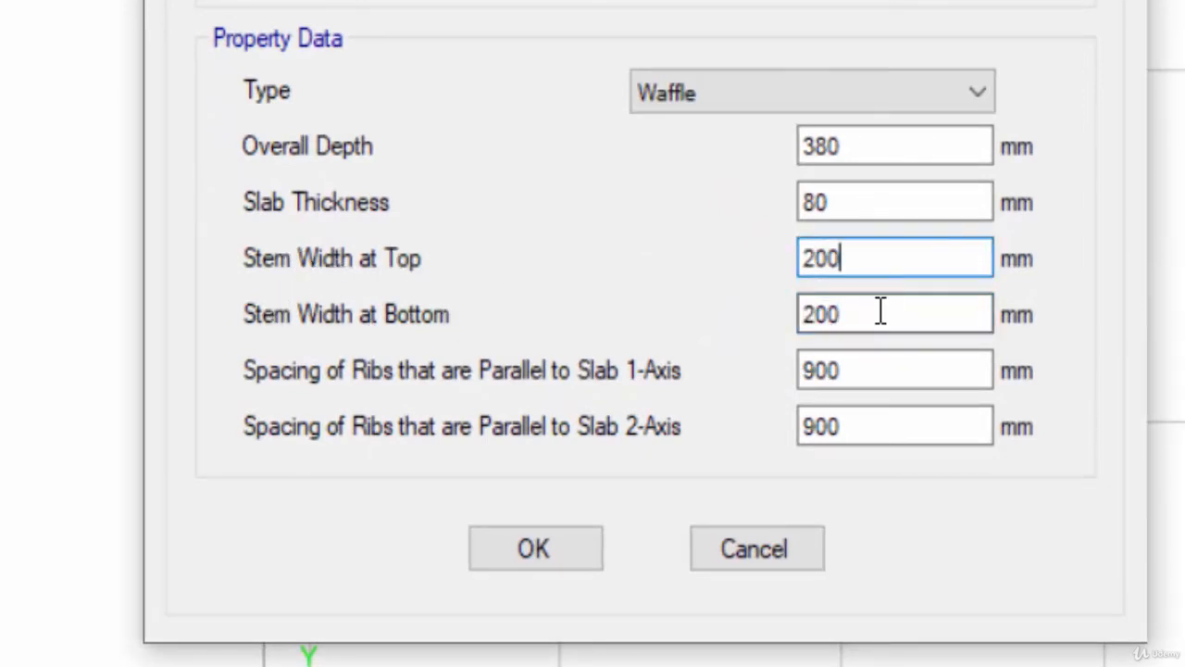
{"action": "left_click", "coordinate": [881, 313]}
{"action": "left_click", "coordinate": [873, 263]}
{"action": "left_click", "coordinate": [889, 327]}
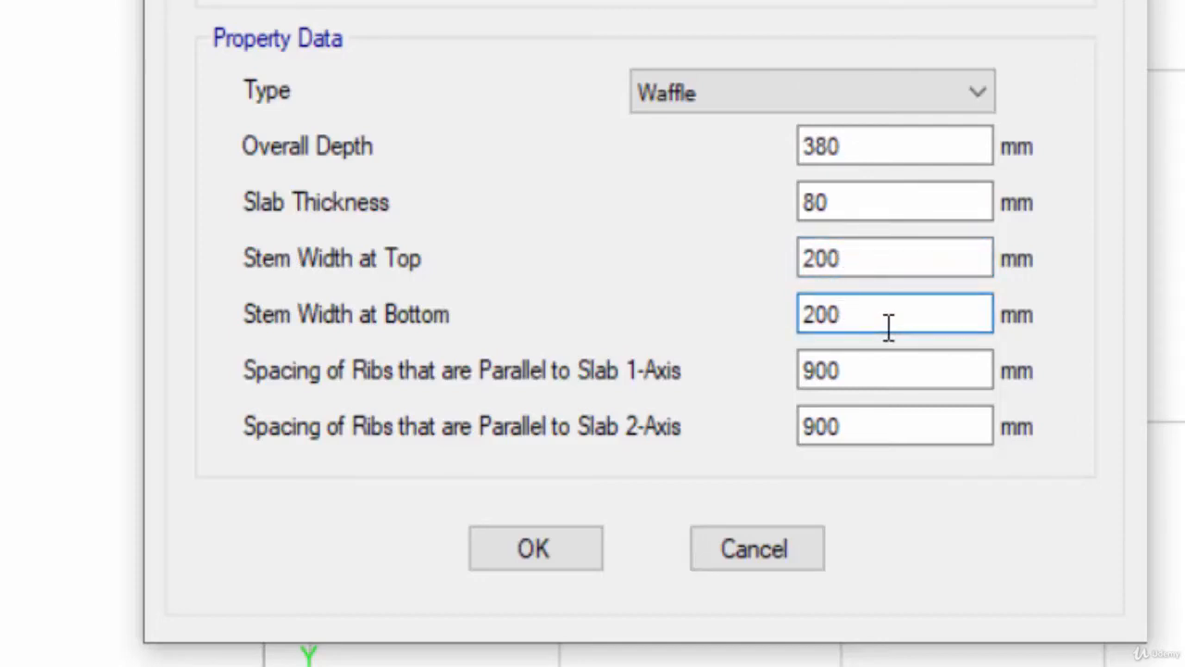
{"action": "left_click", "coordinate": [873, 259]}
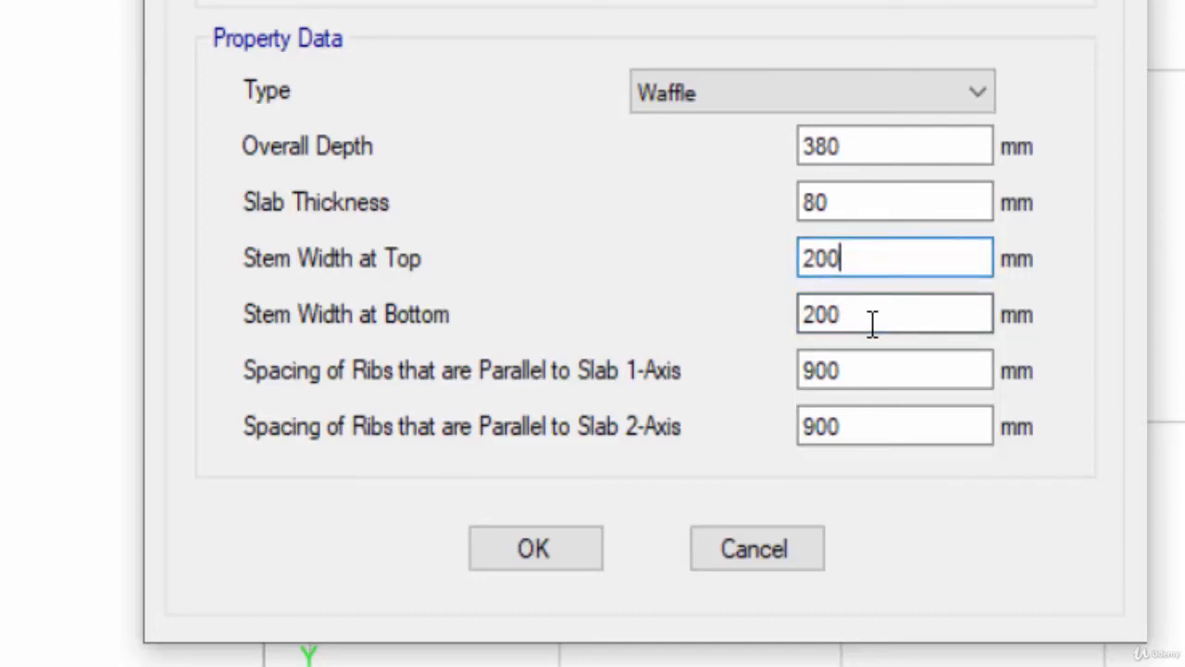
{"action": "left_click", "coordinate": [873, 323]}
{"action": "left_click", "coordinate": [875, 369]}
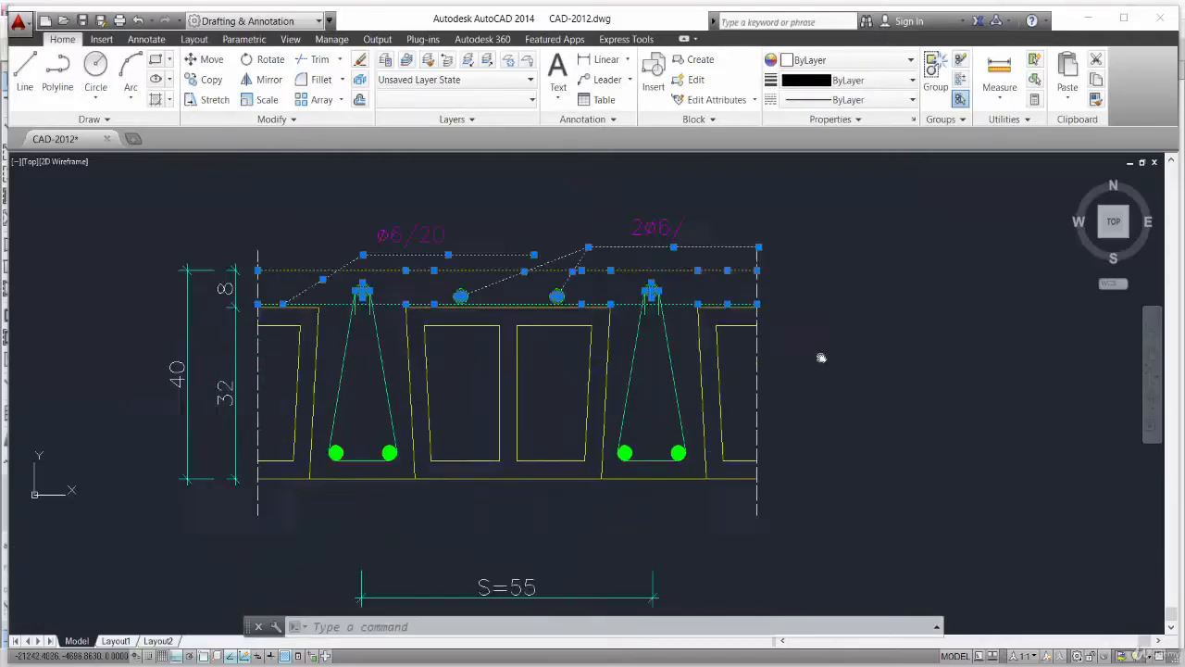
- Set the rib spacing parallel to both slab axes to 1600 mm and save Waffle slab type 1
{"action": "scroll", "coordinate": [576, 487], "scroll_direction": "down", "scroll_amount": 5}
{"action": "scroll", "coordinate": [1069, 496], "scroll_direction": "up", "scroll_amount": 8}
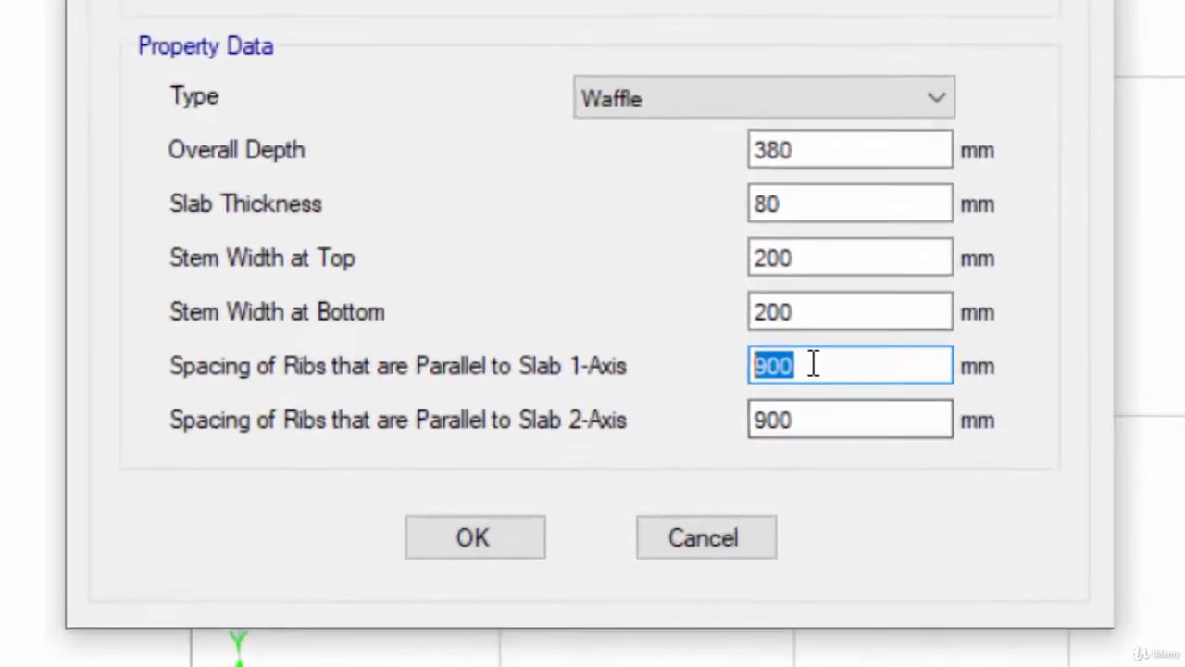
{"action": "type", "text": "1600"}
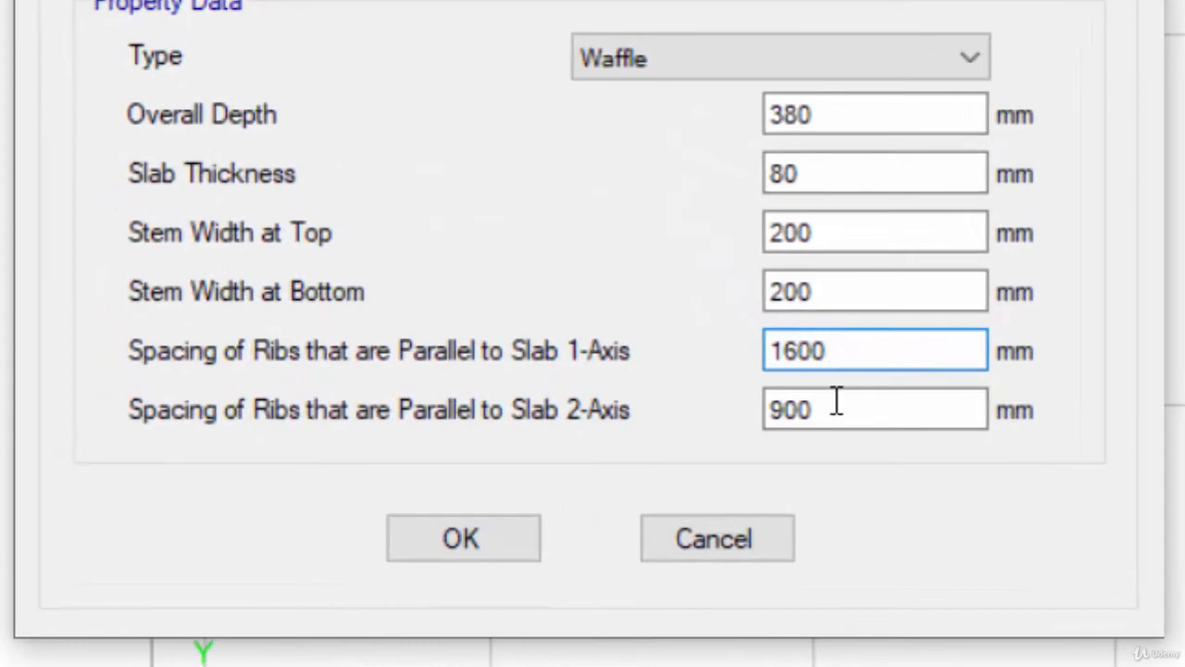
{"action": "key", "text": "Tab"}
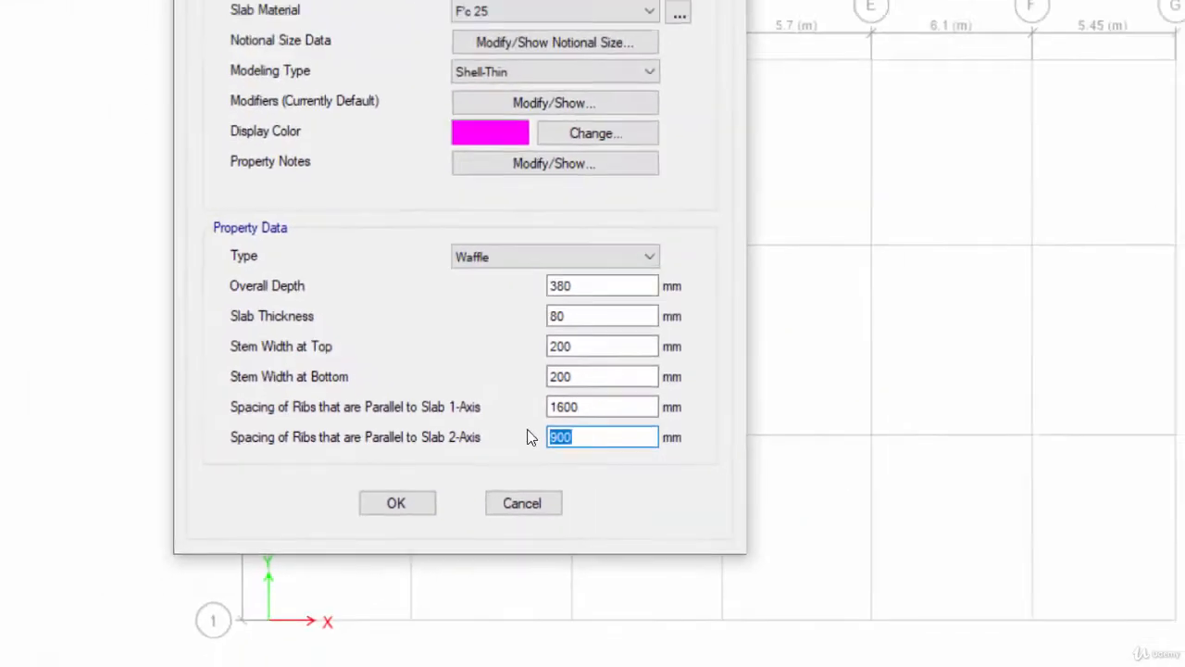
{"action": "type", "text": "160"}
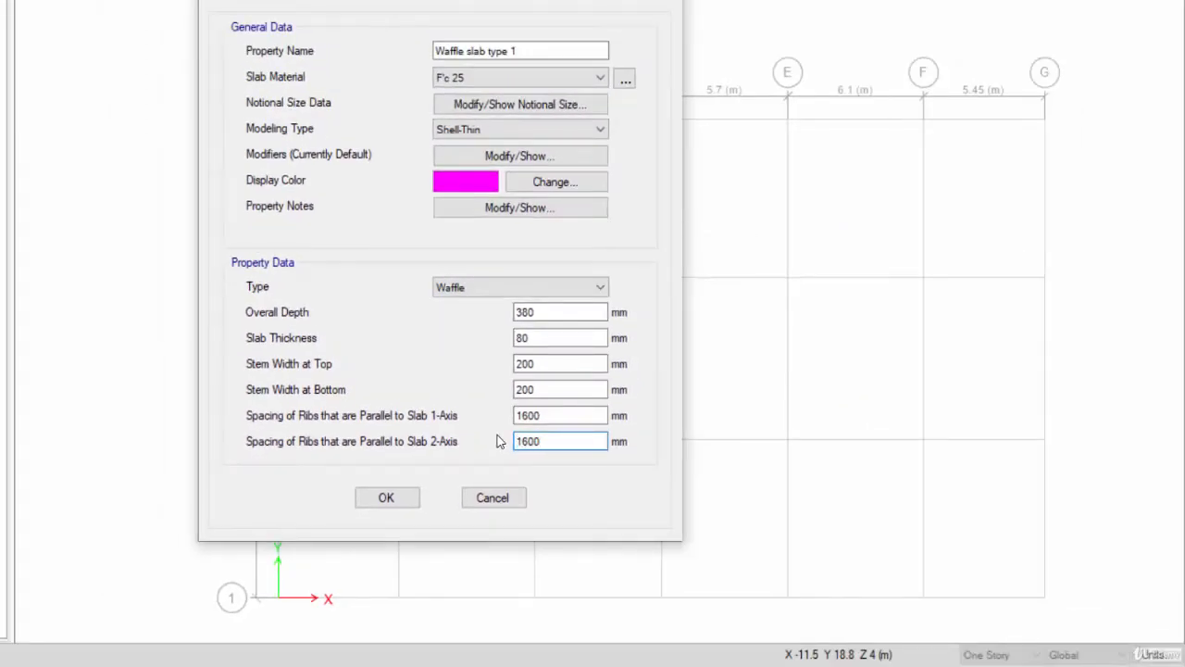
{"action": "left_click", "coordinate": [389, 505]}
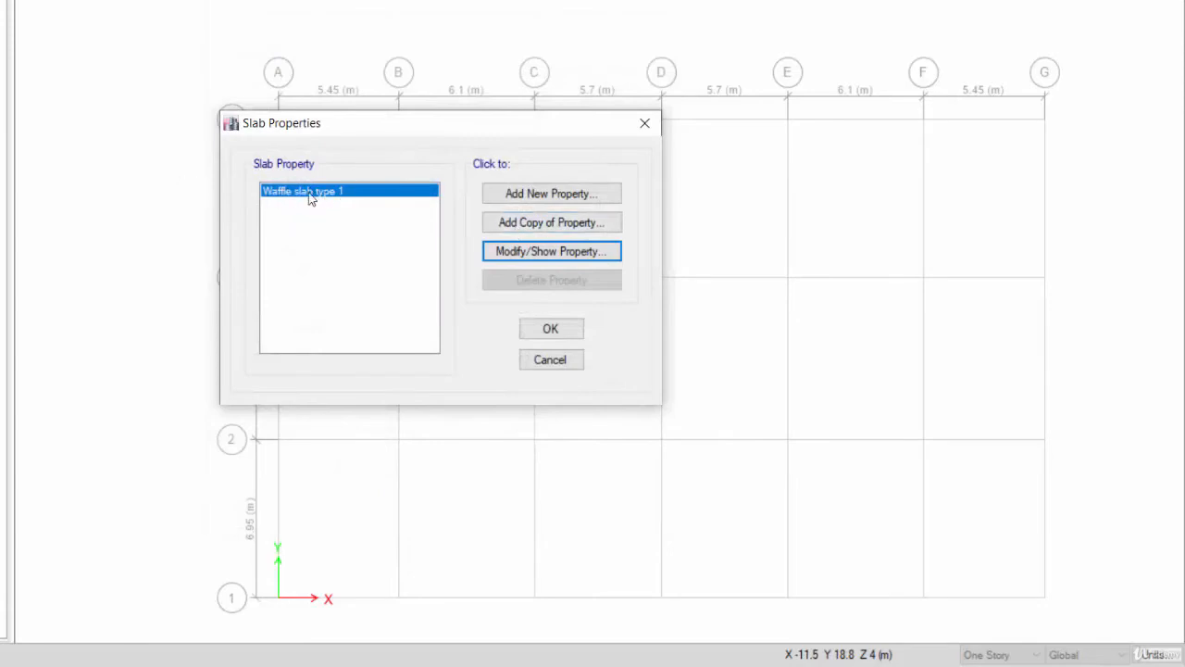
- Copy Waffle slab type 1 as Waffle slab type 2 with rib spacing of 800 mm along both axes
{"action": "left_click", "coordinate": [550, 223]}
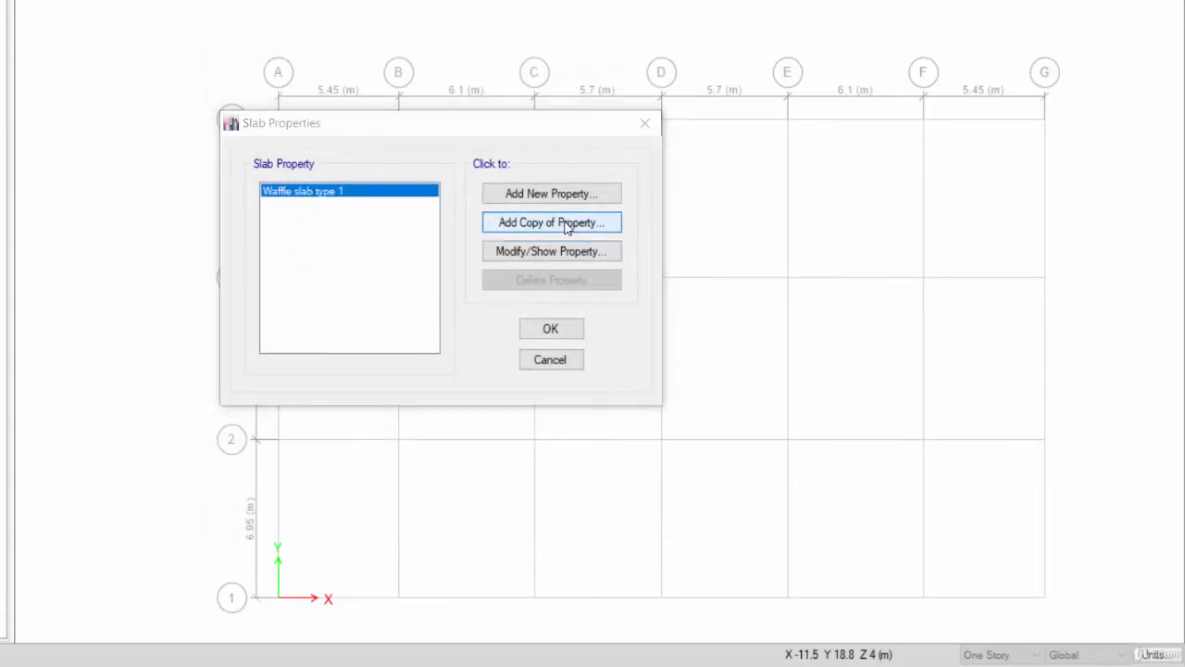
{"action": "key", "text": "shift+End"}
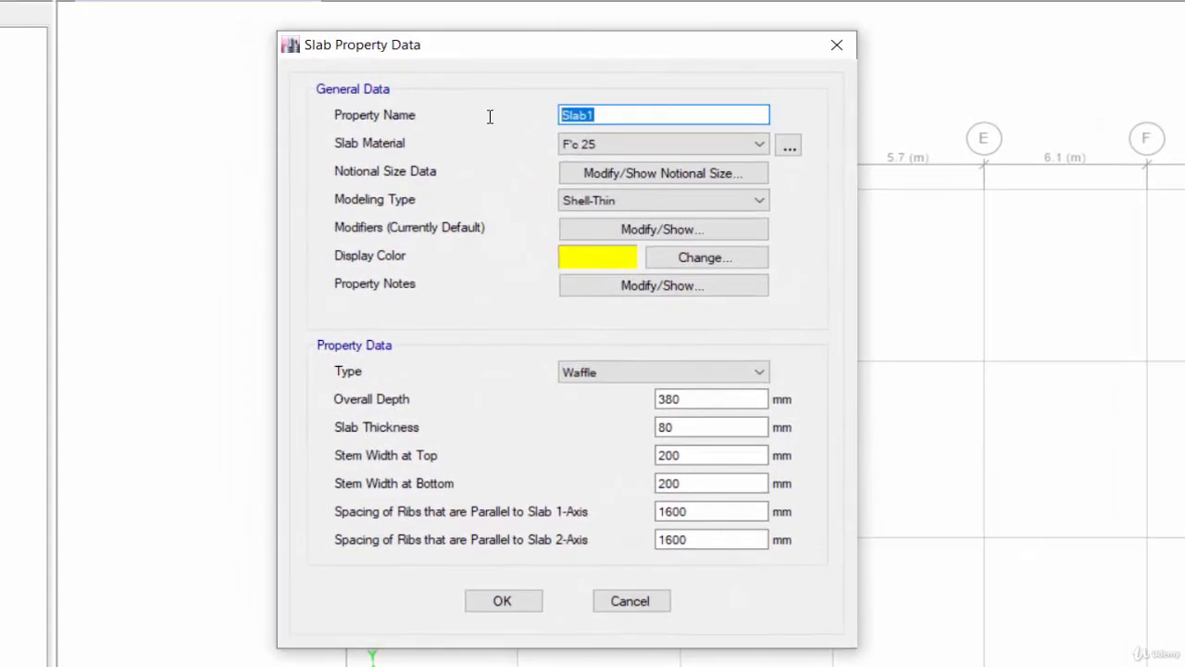
{"action": "type", "text": "Wa"}
{"action": "key", "text": "BackSpace"}
{"action": "key", "text": "BackSpace"}
{"action": "key", "text": "BackSpace"}
{"action": "type", "text": "type 2"}
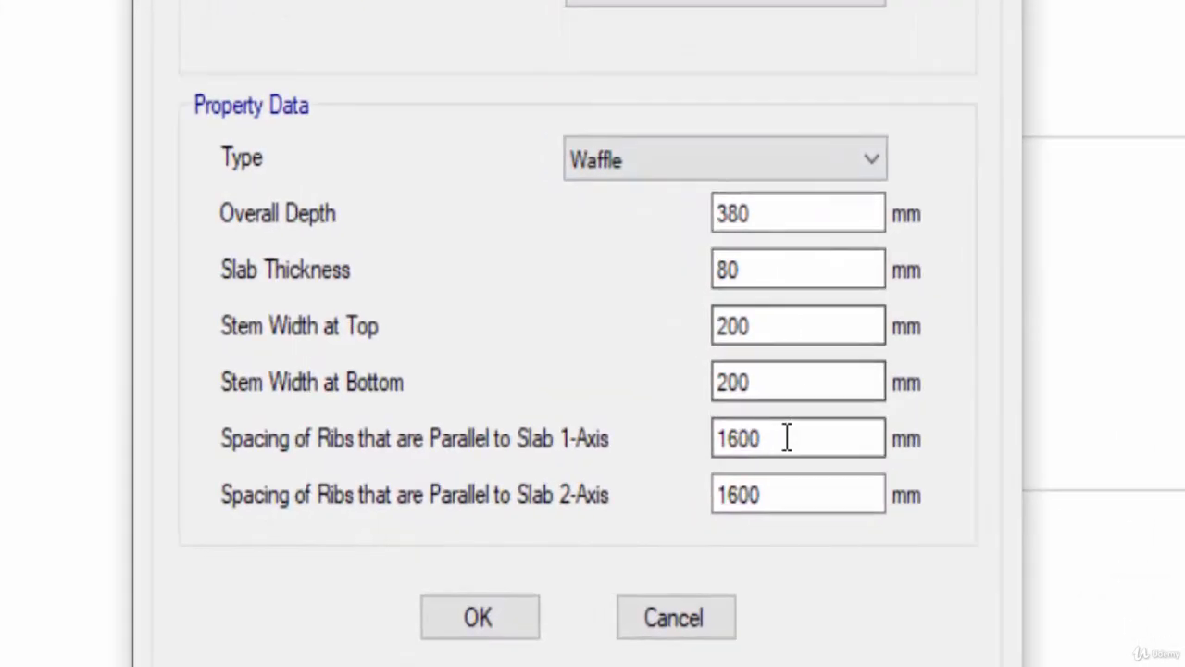
{"action": "double_click", "coordinate": [788, 439]}
{"action": "type", "text": "800"}
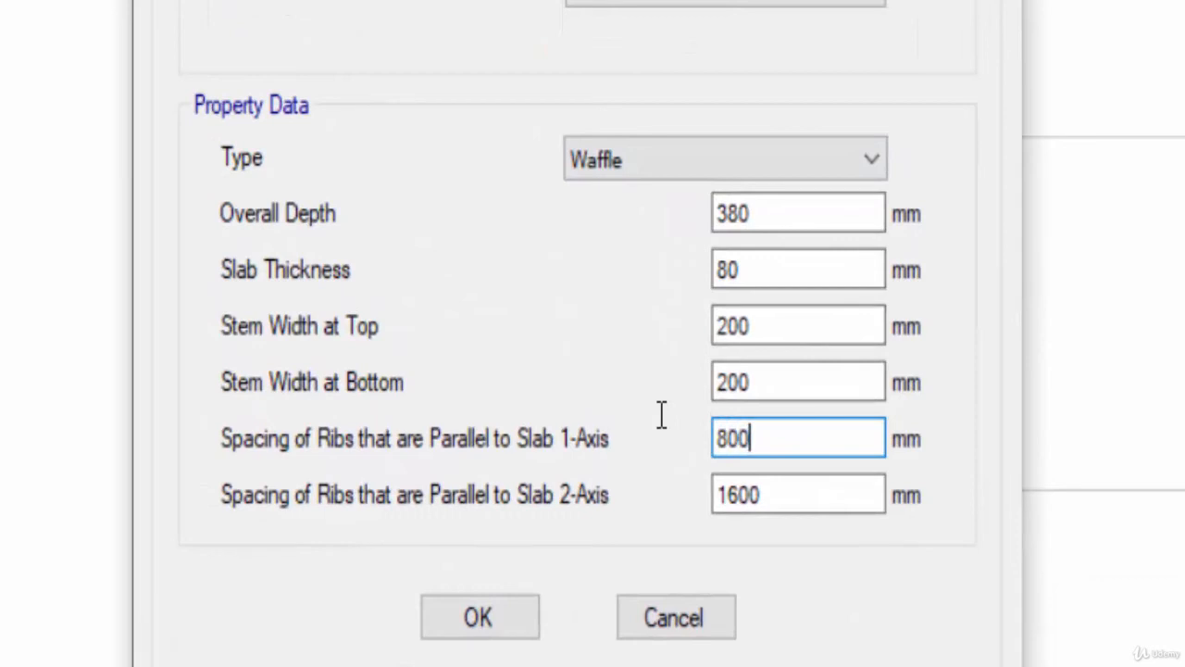
{"action": "left_click_drag", "start_coordinate": [792, 502], "coordinate": [675, 488]}
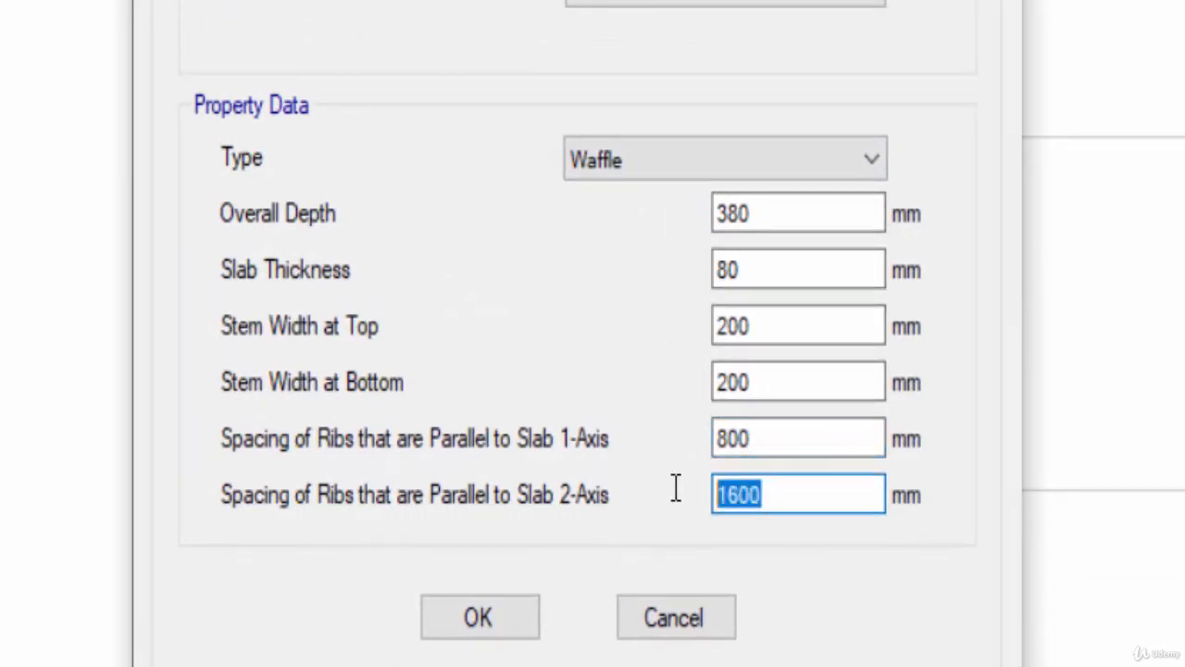
{"action": "type", "text": "800"}
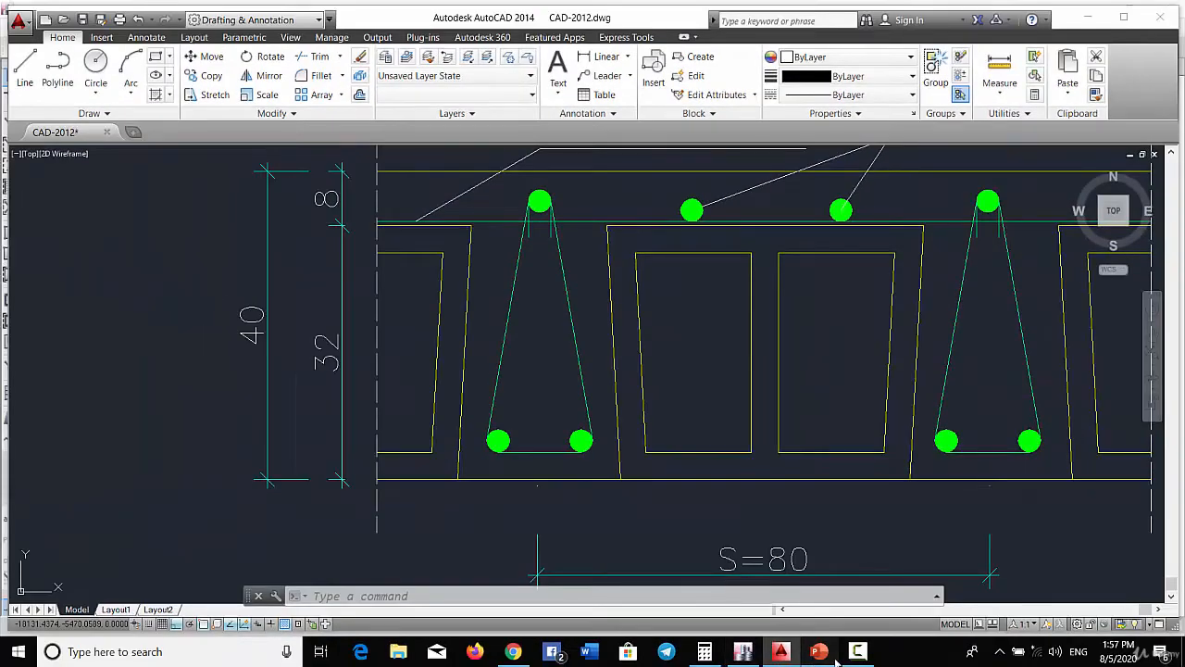
- Switch to the presentation and review the Story 1 and Story 2 waffle slab slides
{"action": "left_click", "coordinate": [818, 652]}
{"action": "scroll", "coordinate": [76, 510], "scroll_direction": "down", "scroll_amount": 1}
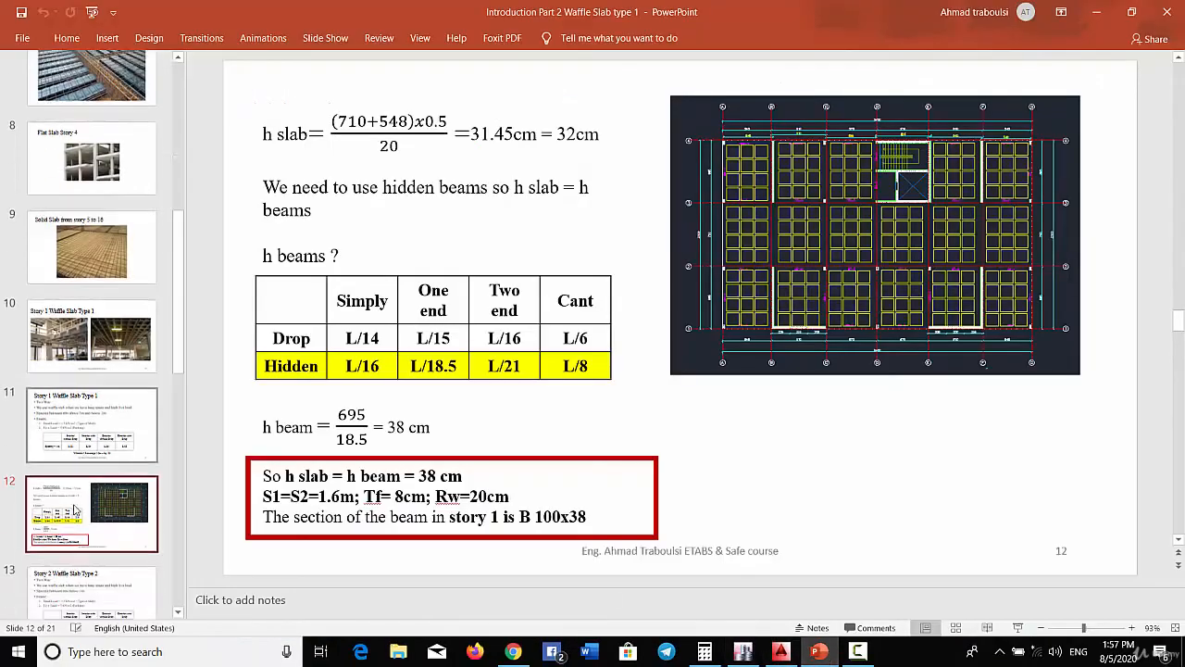
{"action": "scroll", "coordinate": [76, 510], "scroll_direction": "down", "scroll_amount": 2}
{"action": "left_click", "coordinate": [83, 524]}
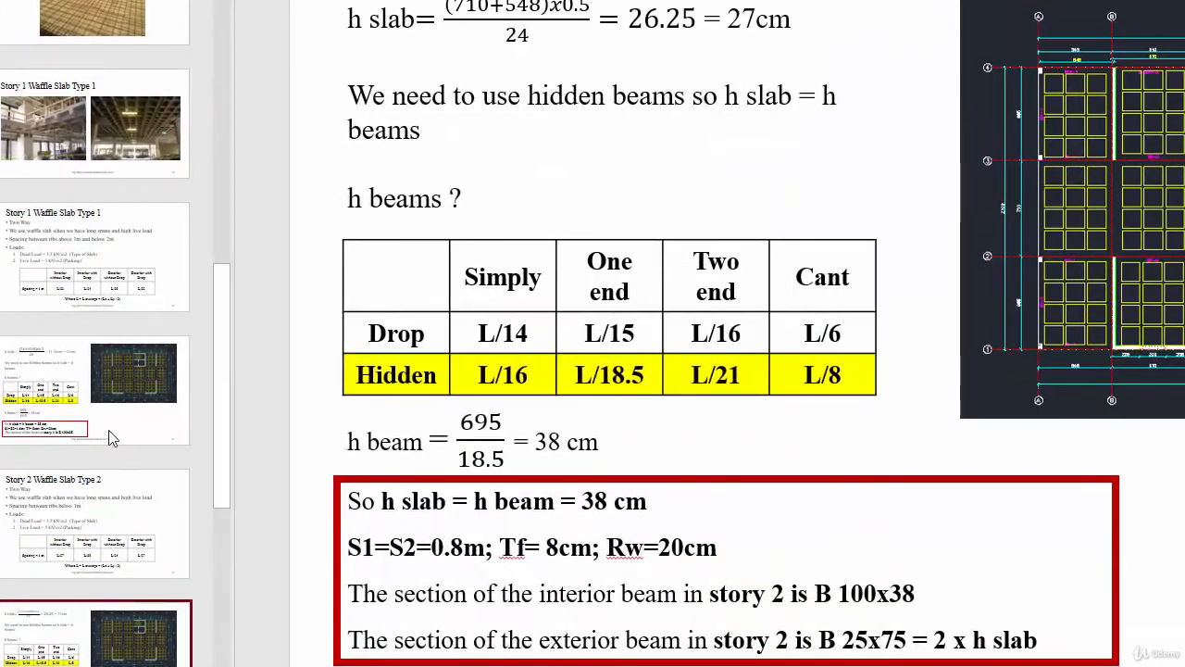
{"action": "left_click", "coordinate": [102, 383]}
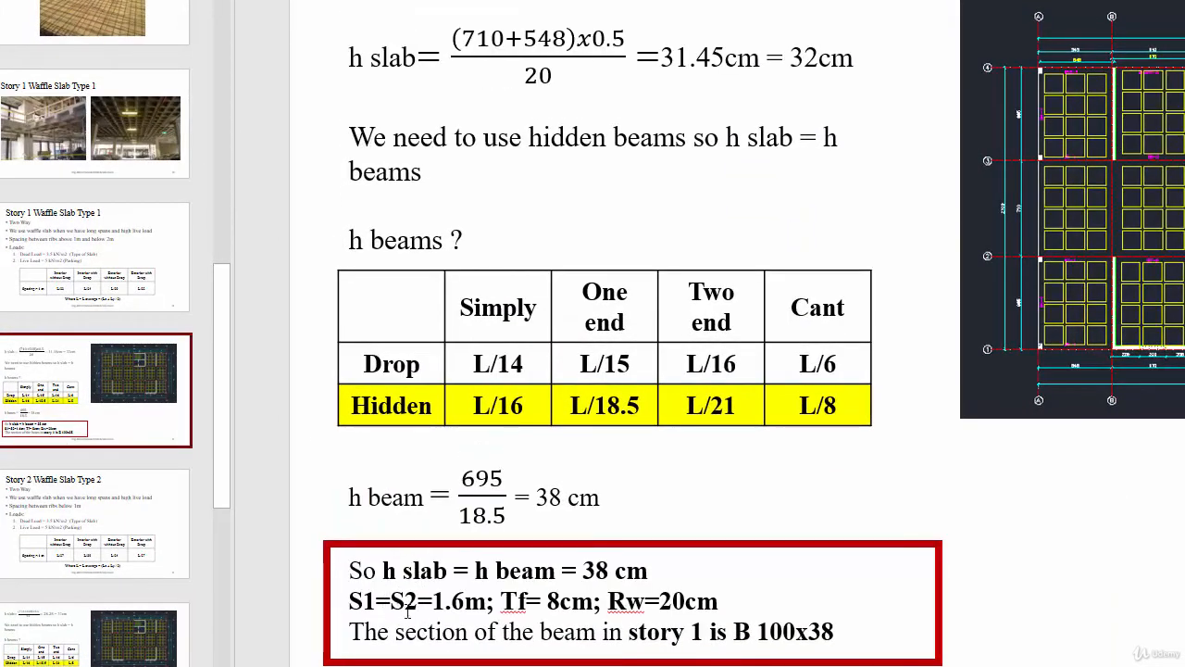